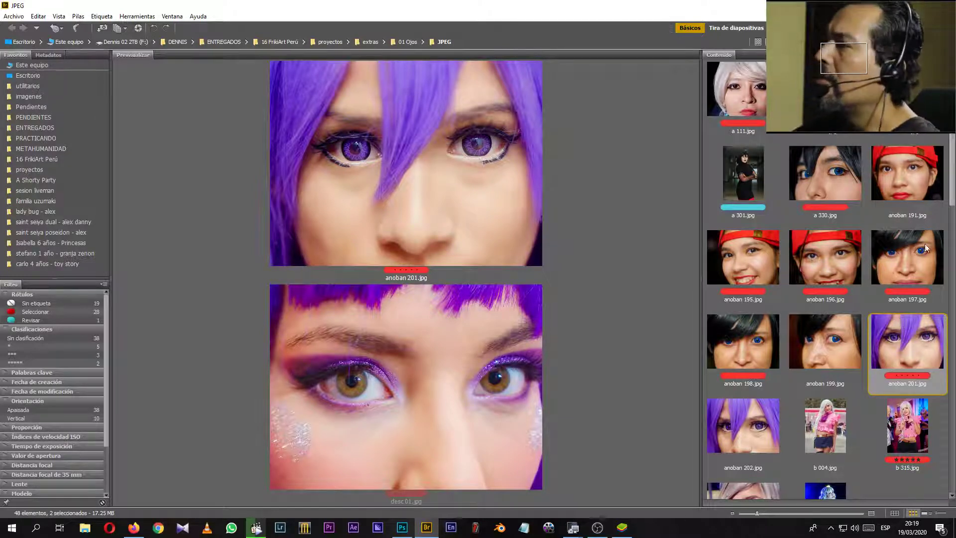
Browse the Bridge thumbnails, previewing comicfest 167b and b 335, then select anoban 201.
{"action": "scroll", "coordinate": [905, 353], "scroll_direction": "down", "scroll_amount": 2}
{"action": "left_click", "coordinate": [902, 355]}
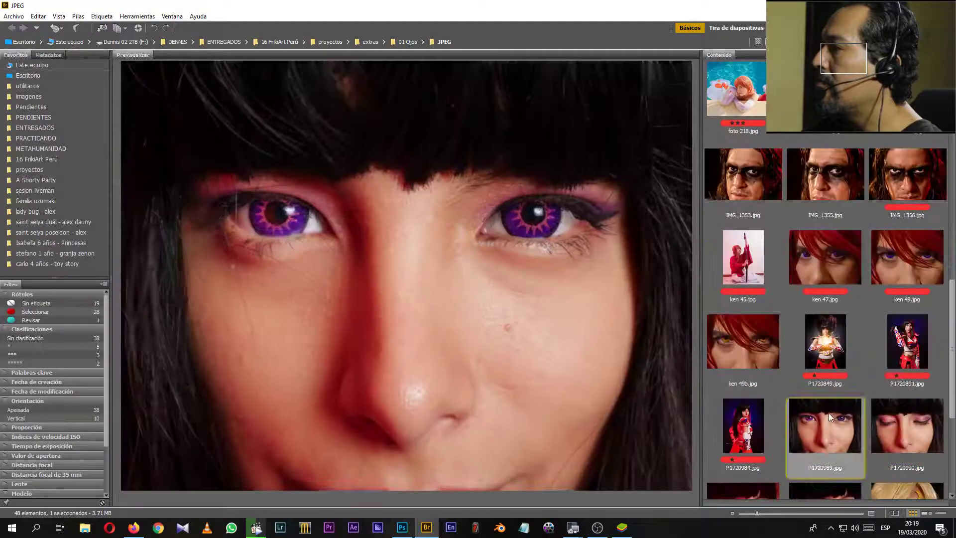
{"action": "scroll", "coordinate": [829, 413], "scroll_direction": "down", "scroll_amount": 1}
{"action": "left_click", "coordinate": [777, 304]}
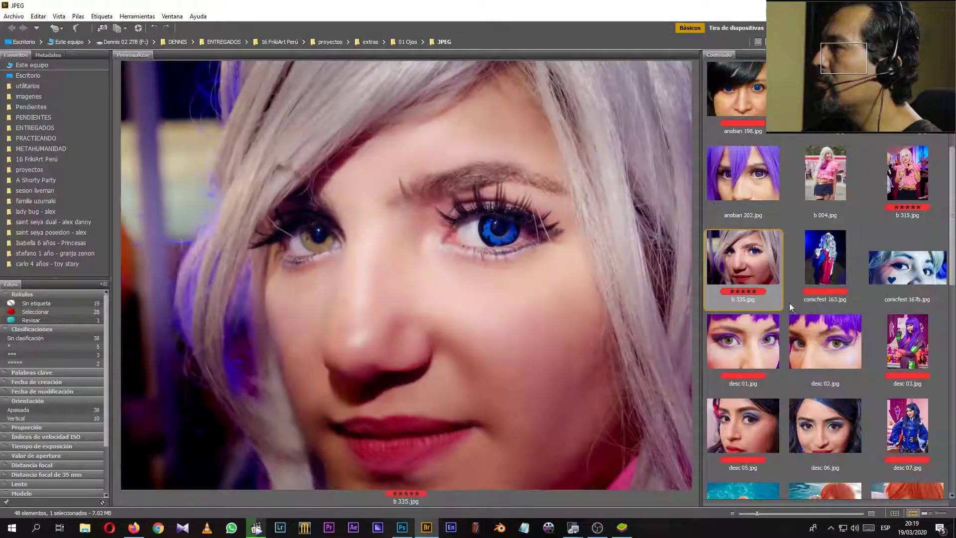
{"action": "scroll", "coordinate": [792, 306], "scroll_direction": "up", "scroll_amount": 1}
{"action": "scroll", "coordinate": [800, 301], "scroll_direction": "up", "scroll_amount": 2}
{"action": "left_click", "coordinate": [911, 349]}
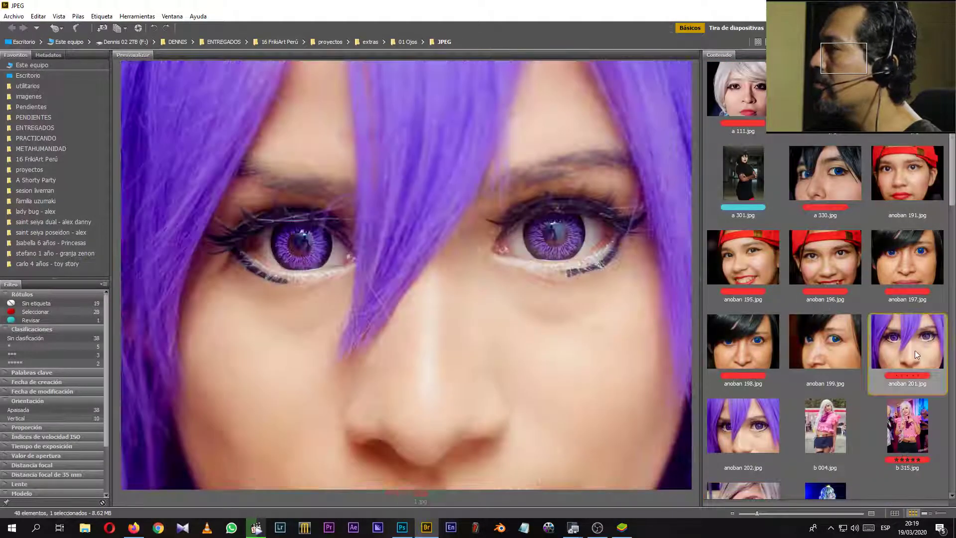
Add desc 01 to the selection alongside anoban 201 and return to Photoshop.
{"action": "scroll", "coordinate": [910, 349], "scroll_direction": "down", "scroll_amount": 2}
{"action": "scroll", "coordinate": [910, 349], "scroll_direction": "down", "scroll_amount": 1}
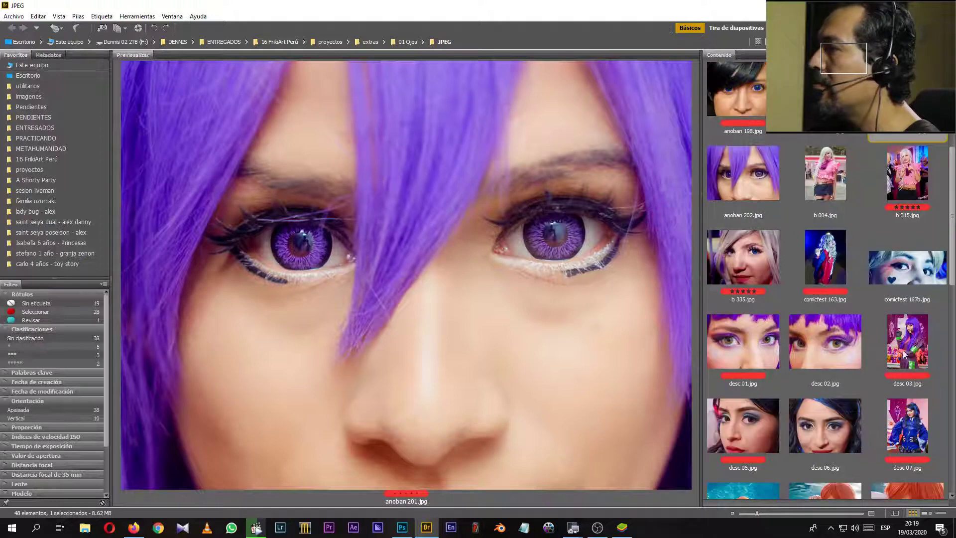
{"action": "left_click", "coordinate": [733, 374], "text": "ctrl"}
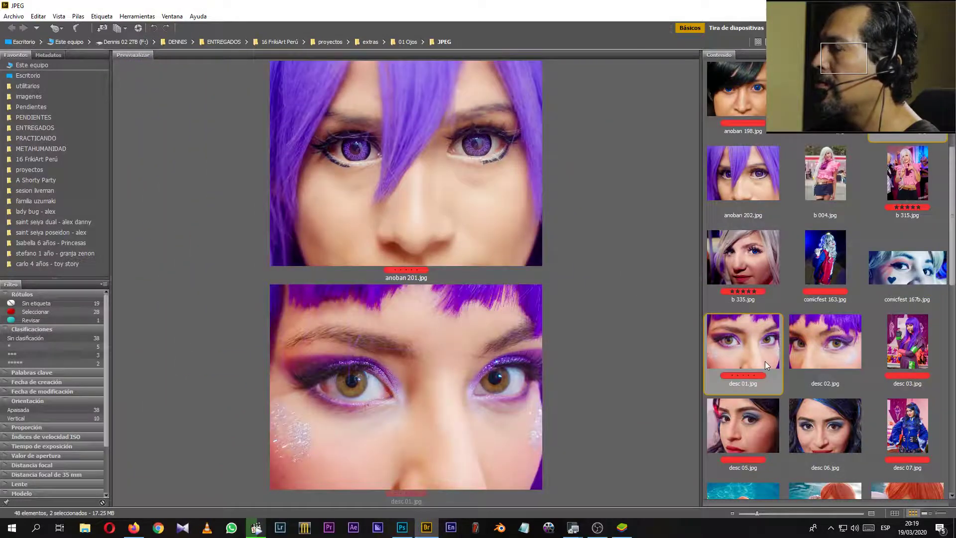
{"action": "left_click", "coordinate": [403, 528]}
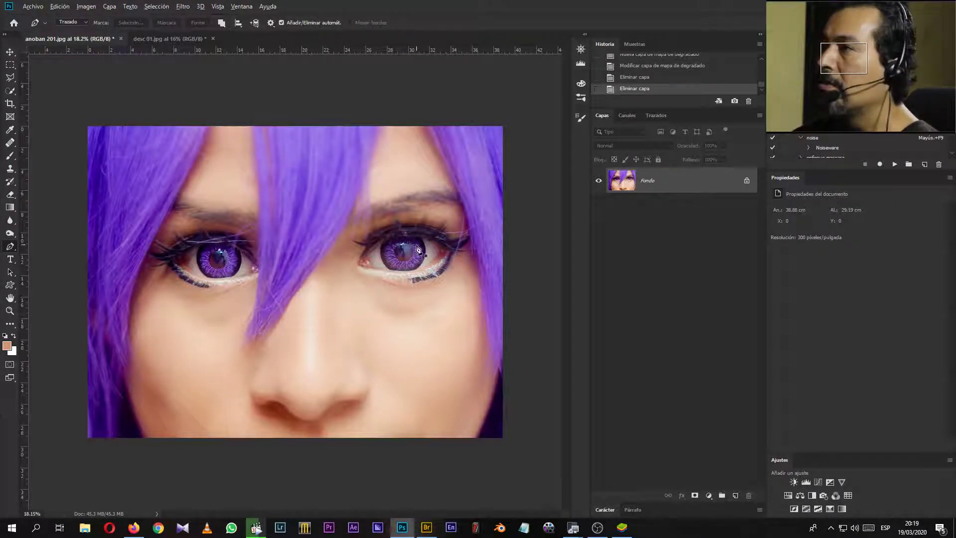
Zoom into the eyes and quick-select the purple iris of the right eye, then the left.
{"action": "scroll", "coordinate": [419, 249], "scroll_direction": "up", "scroll_amount": 3}
{"action": "scroll", "coordinate": [448, 254], "scroll_direction": "up", "scroll_amount": 3}
{"action": "scroll", "coordinate": [449, 269], "scroll_direction": "up", "scroll_amount": 1}
{"action": "scroll", "coordinate": [374, 309], "scroll_direction": "up", "scroll_amount": 1}
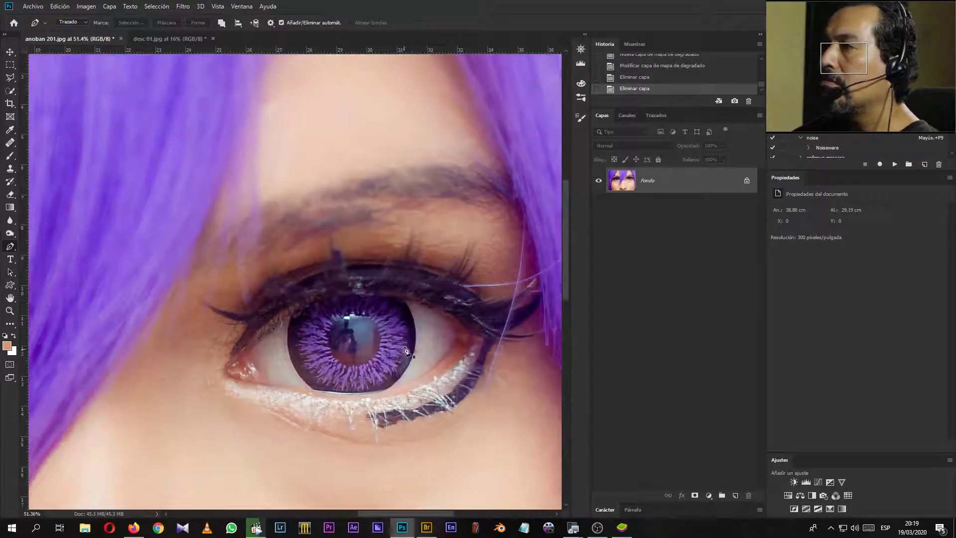
{"action": "scroll", "coordinate": [309, 348], "scroll_direction": "up", "scroll_amount": 1}
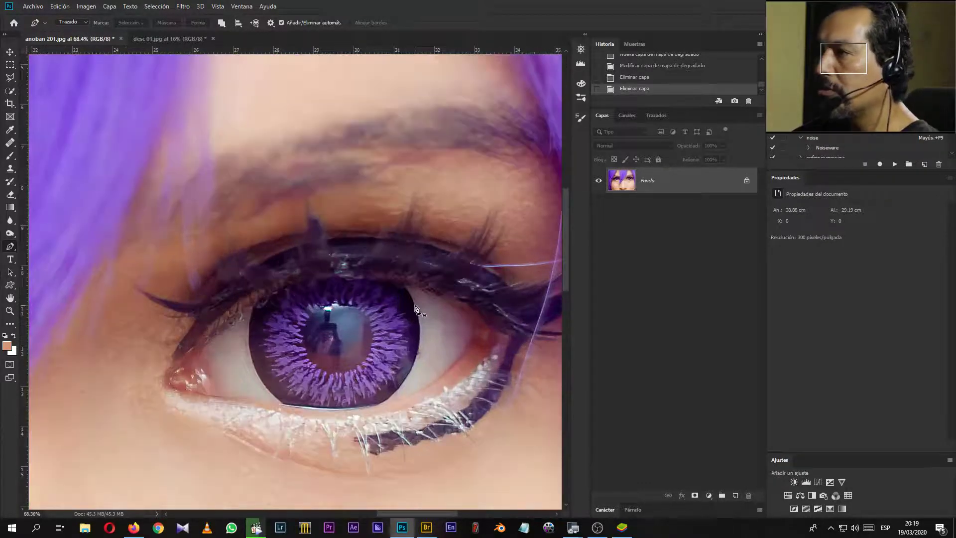
{"action": "left_click", "coordinate": [12, 93]}
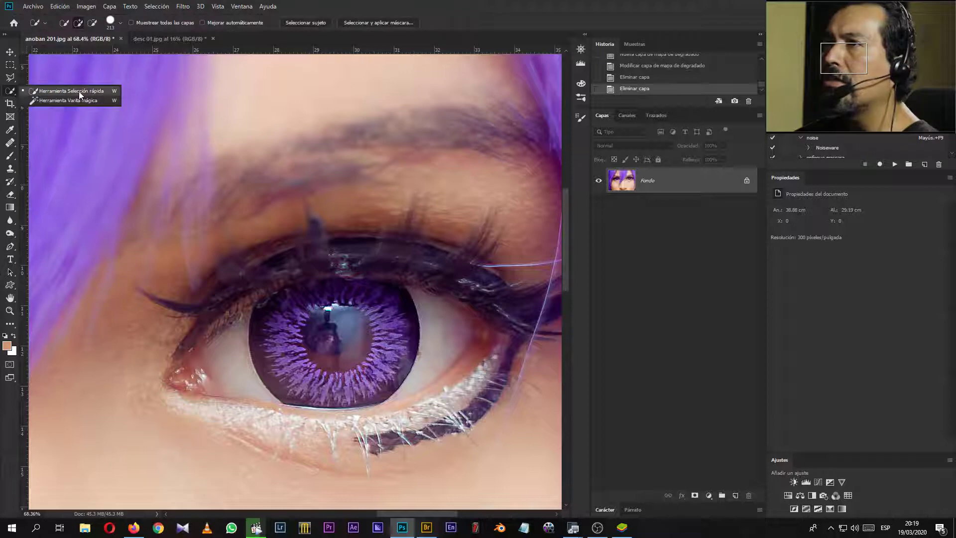
{"action": "mouse_move", "coordinate": [379, 322]}
{"action": "left_mouse_down"}
{"action": "mouse_move", "coordinate": [303, 355]}
{"action": "mouse_move", "coordinate": [319, 314]}
{"action": "mouse_move", "coordinate": [304, 299]}
{"action": "mouse_move", "coordinate": [300, 332]}
{"action": "mouse_move", "coordinate": [284, 311]}
{"action": "left_mouse_up"}
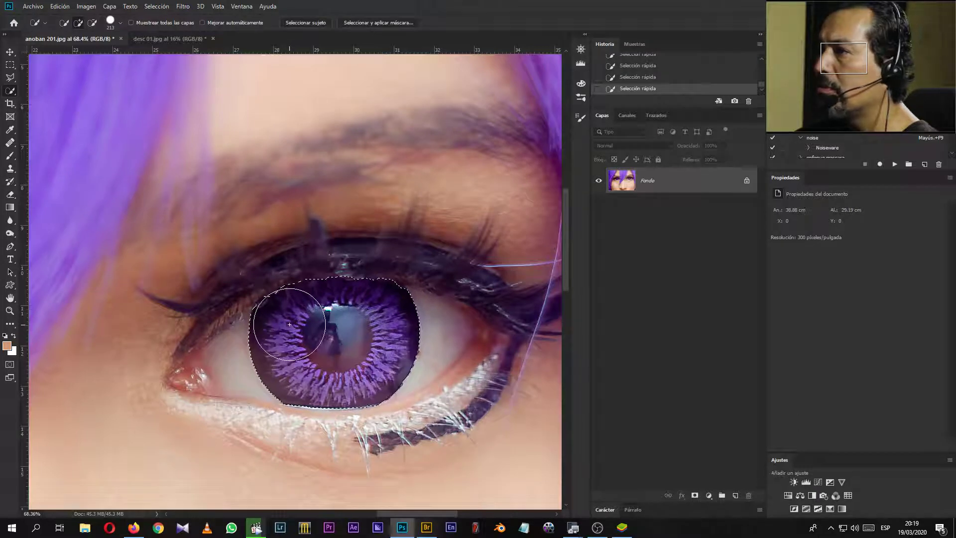
{"action": "scroll", "coordinate": [300, 314], "scroll_direction": "left", "scroll_amount": 5}
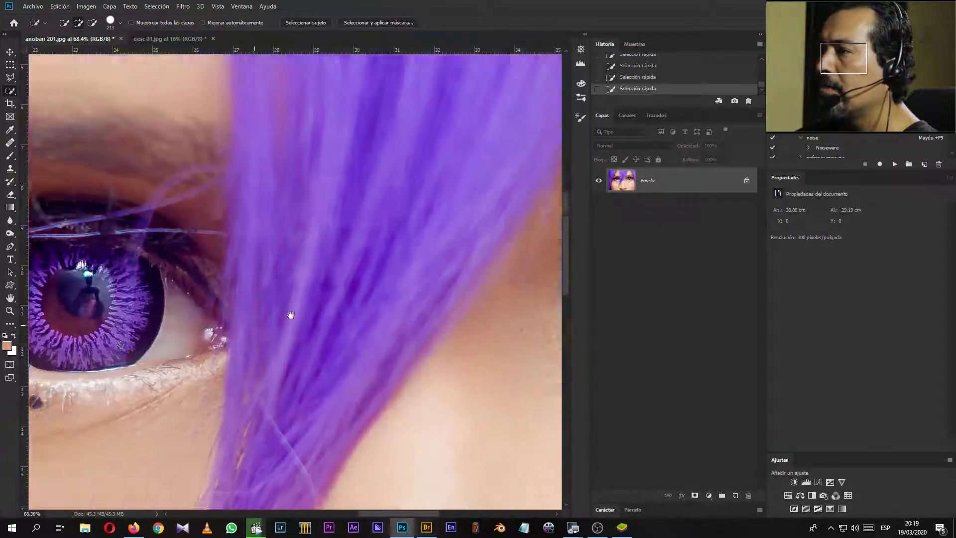
{"action": "scroll", "coordinate": [348, 289], "scroll_direction": "left", "scroll_amount": 5}
{"action": "mouse_move", "coordinate": [415, 261]}
{"action": "left_mouse_down"}
{"action": "mouse_move", "coordinate": [394, 289]}
{"action": "mouse_move", "coordinate": [344, 295]}
{"action": "mouse_move", "coordinate": [321, 269]}
{"action": "mouse_move", "coordinate": [333, 234]}
{"action": "left_mouse_up"}
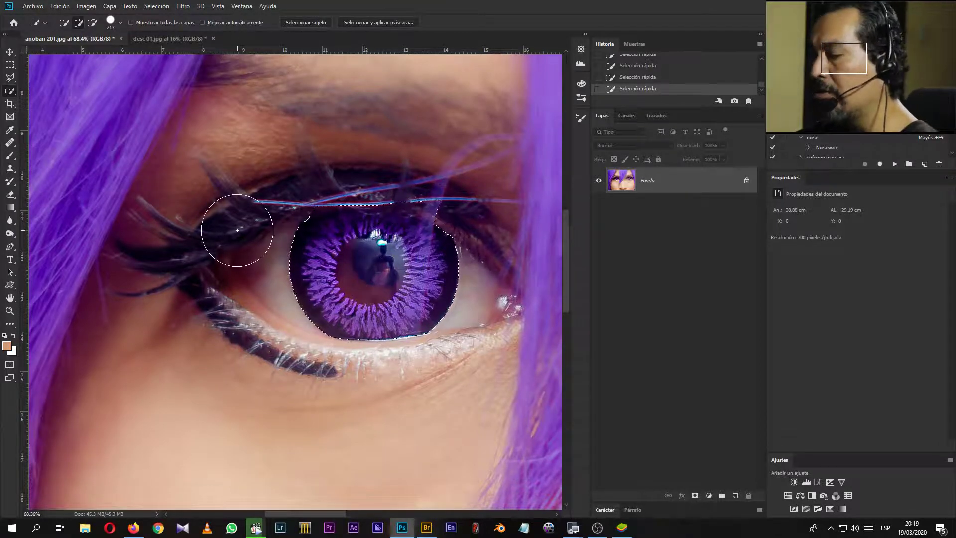
Trace a pen path around the eyelid overlap on the right iris and subtract it from the selection.
{"action": "key", "text": "p"}
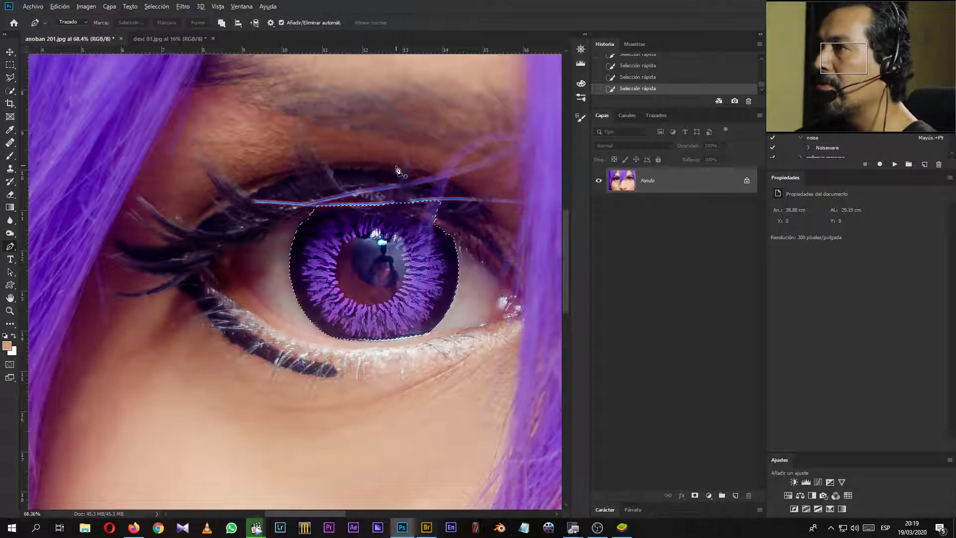
{"action": "key", "text": "ctrl+plus"}
{"action": "left_click_drag", "start_coordinate": [450, 155], "coordinate": [385, 138]}
{"action": "left_click_drag", "start_coordinate": [180, 184], "coordinate": [171, 202]}
{"action": "left_click", "coordinate": [176, 242]}
{"action": "left_click_drag", "start_coordinate": [238, 247], "coordinate": [262, 242]}
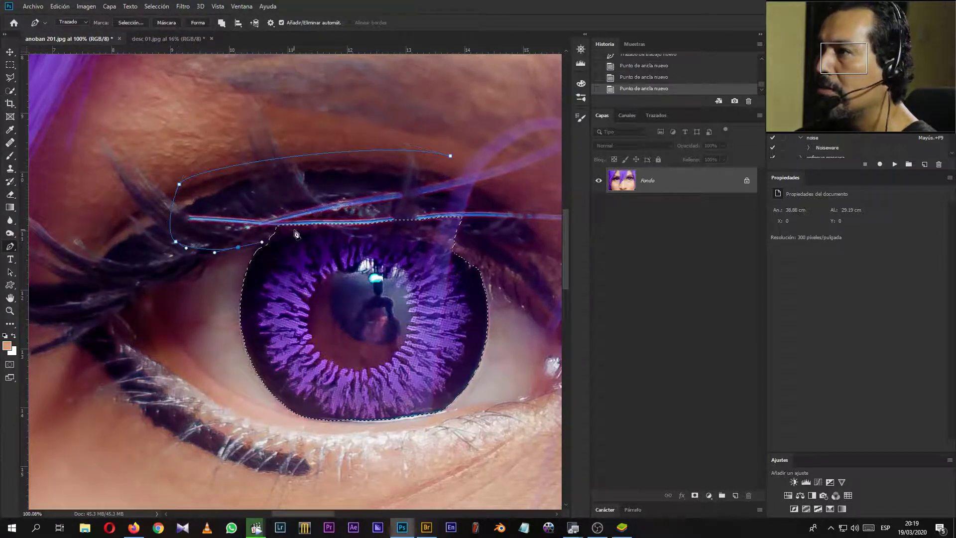
{"action": "left_click_drag", "start_coordinate": [318, 228], "coordinate": [332, 228]}
{"action": "left_click", "coordinate": [413, 235]}
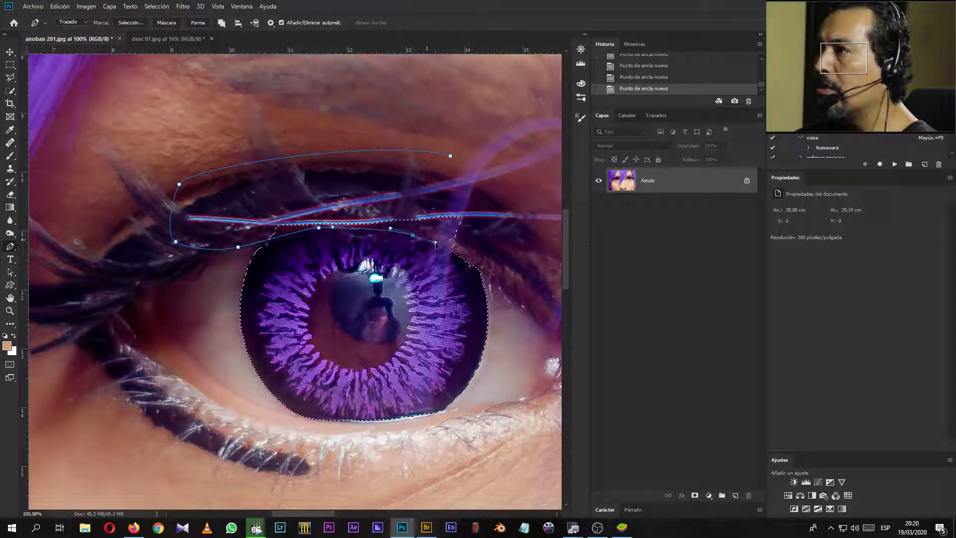
{"action": "left_click", "coordinate": [459, 252]}
{"action": "left_click_drag", "start_coordinate": [497, 259], "coordinate": [496, 235]}
{"action": "left_click", "coordinate": [450, 155]}
{"action": "key", "text": "ctrl+alt+Return"}
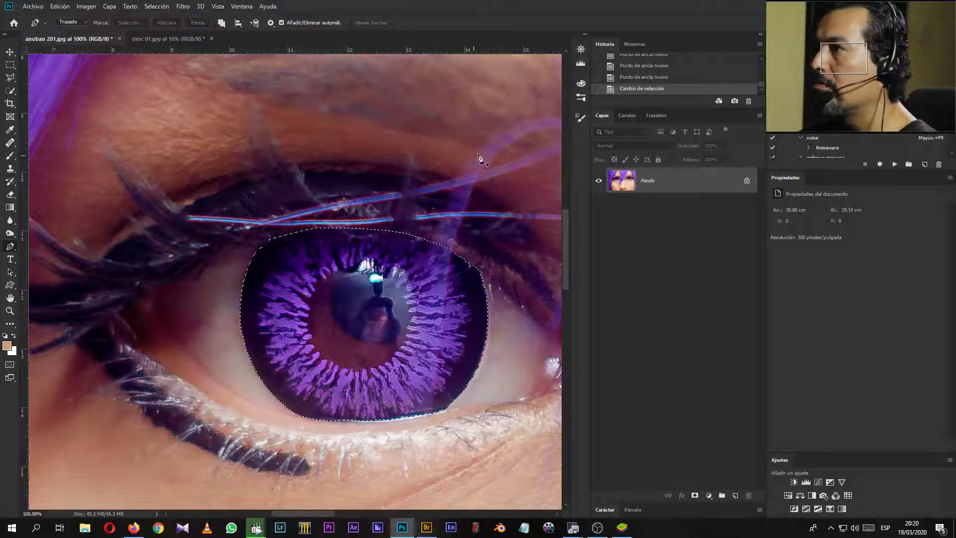
Draw a pen path along the other iris's upper edge to remove its eyelid area from the selection.
{"action": "scroll", "coordinate": [440, 385], "scroll_direction": "up", "scroll_amount": 3}
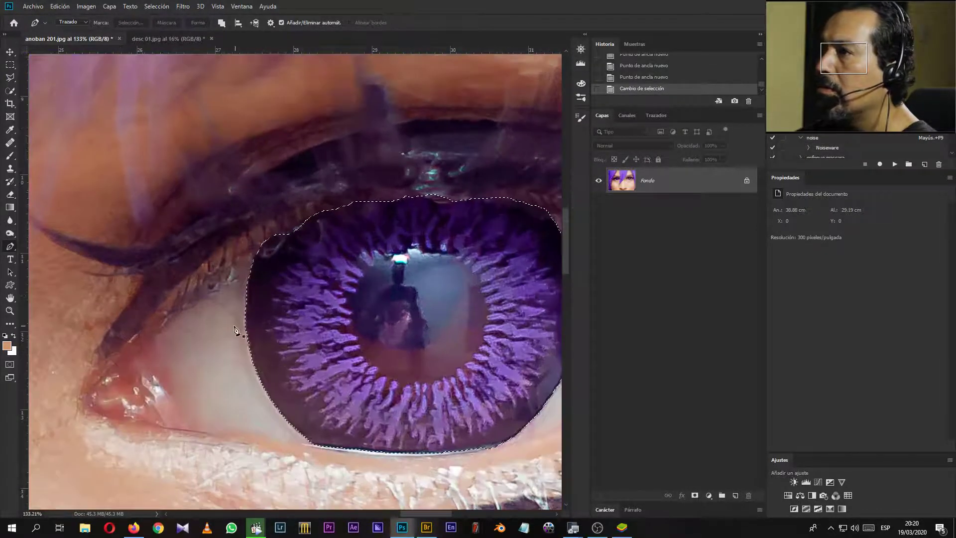
{"action": "left_click_drag", "start_coordinate": [260, 314], "coordinate": [261, 341]}
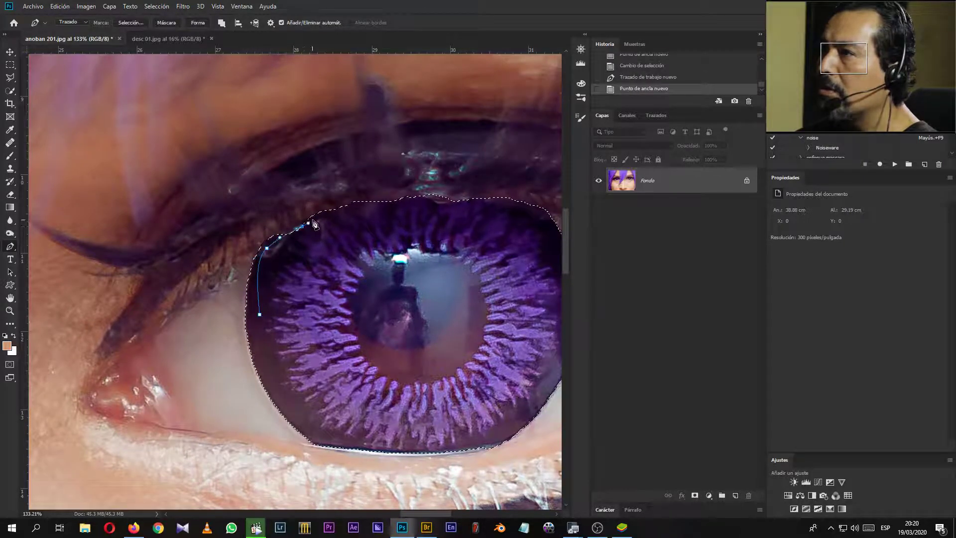
{"action": "left_click_drag", "start_coordinate": [267, 248], "coordinate": [310, 219]}
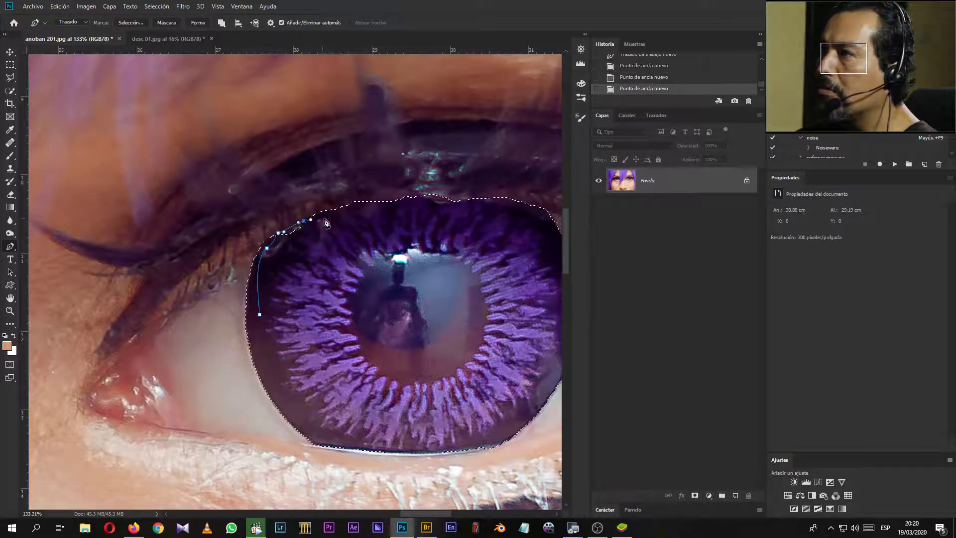
{"action": "left_click_drag", "start_coordinate": [449, 200], "coordinate": [461, 199]}
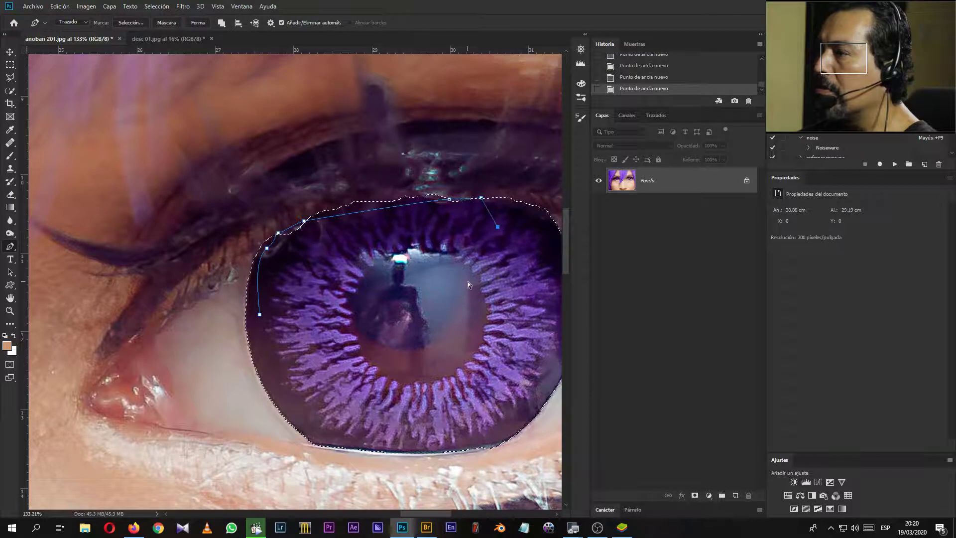
{"action": "key", "text": "ctrl+Return"}
{"action": "scroll", "coordinate": [444, 291], "scroll_direction": "down", "scroll_amount": 3}
{"action": "scroll", "coordinate": [445, 305], "scroll_direction": "down", "scroll_amount": 2}
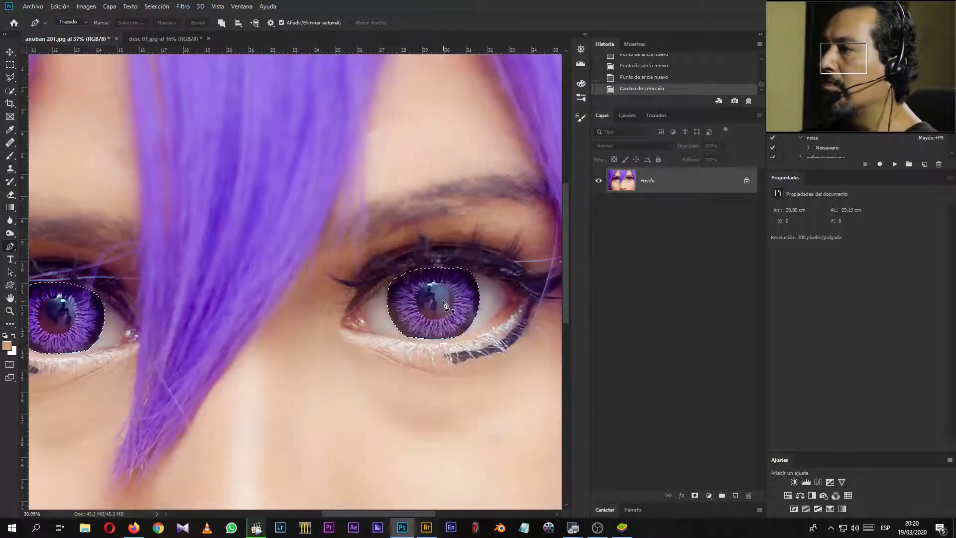
{"action": "scroll", "coordinate": [445, 305], "scroll_direction": "up", "scroll_amount": 2}
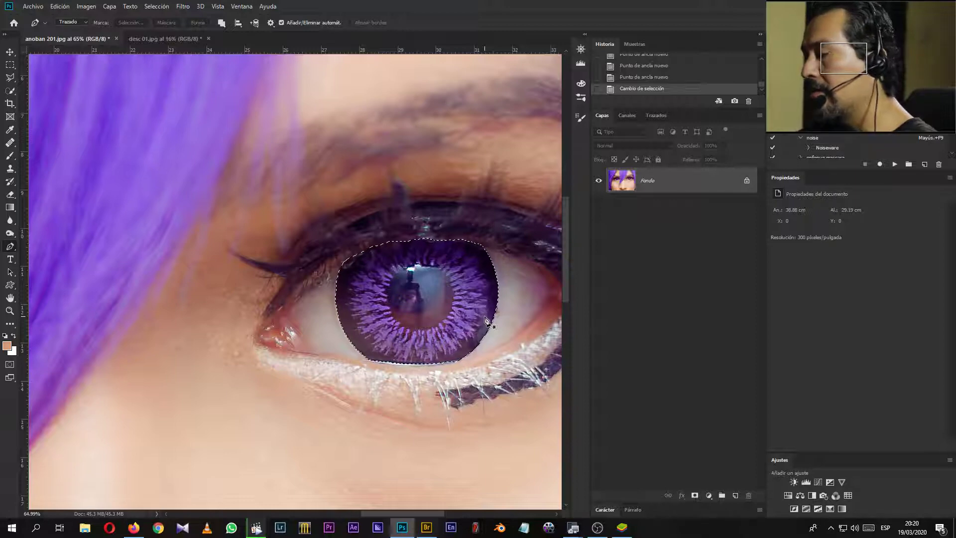
Feather both iris selections by a 5-pixel radius.
{"action": "key", "text": "shift+F6"}
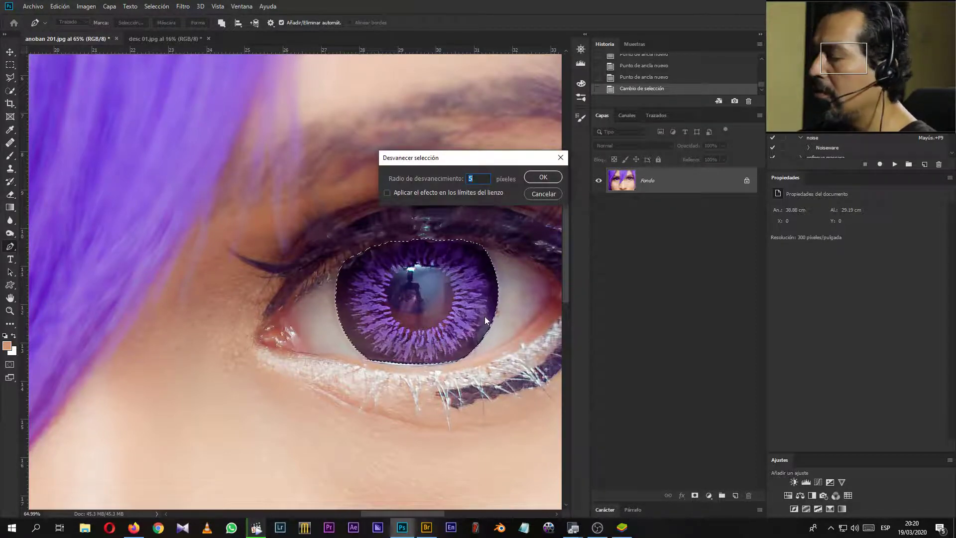
{"action": "key", "text": "Return"}
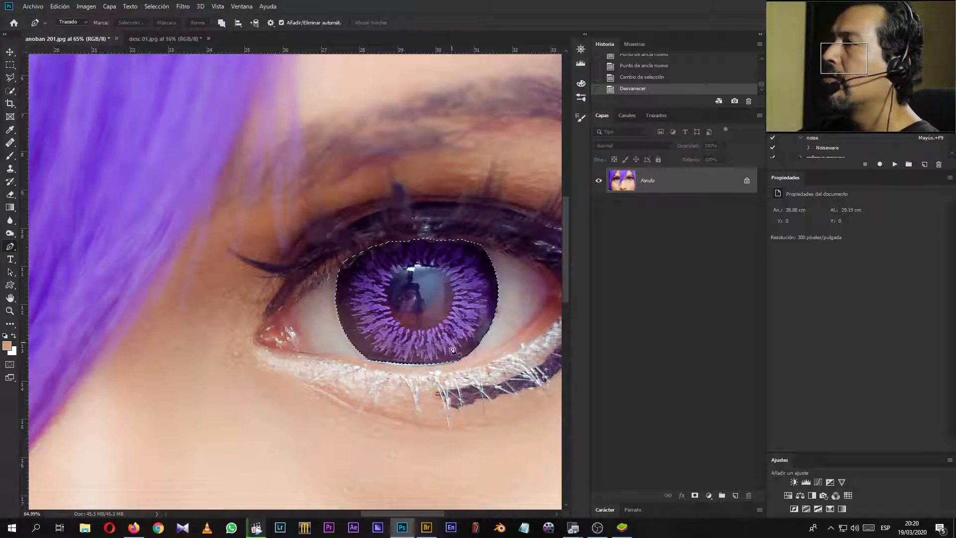
{"action": "scroll", "coordinate": [410, 231], "scroll_direction": "down", "scroll_amount": 5}
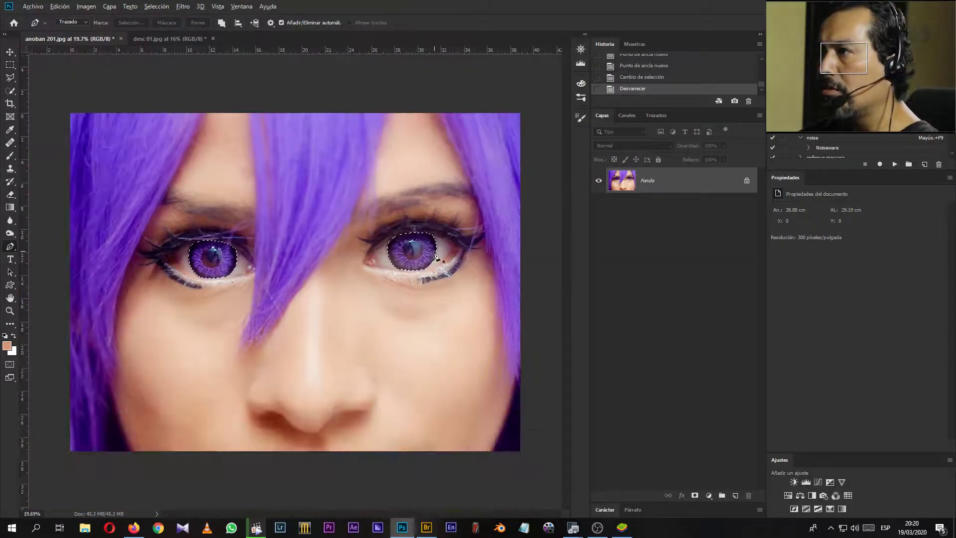
{"action": "scroll", "coordinate": [435, 256], "scroll_direction": "up", "scroll_amount": 1}
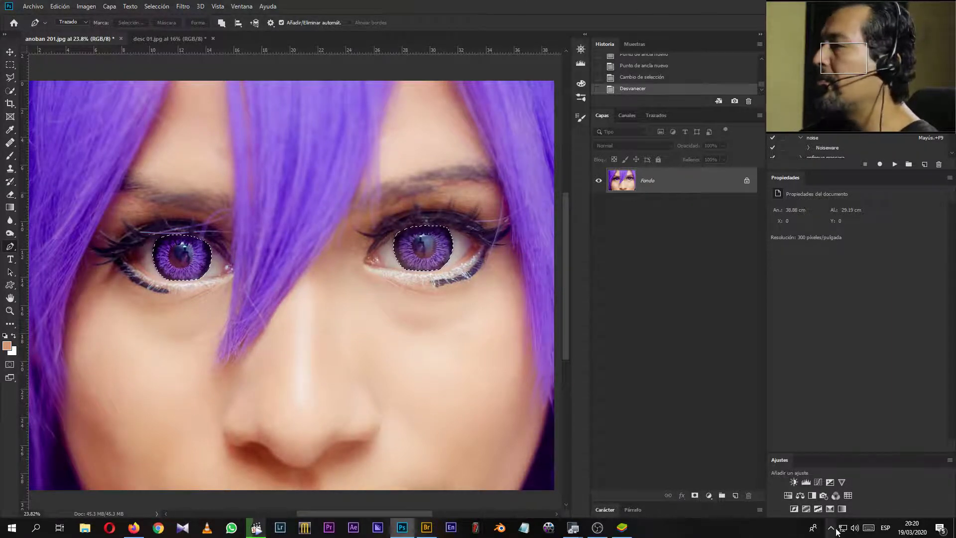
{"action": "left_click", "coordinate": [793, 497]}
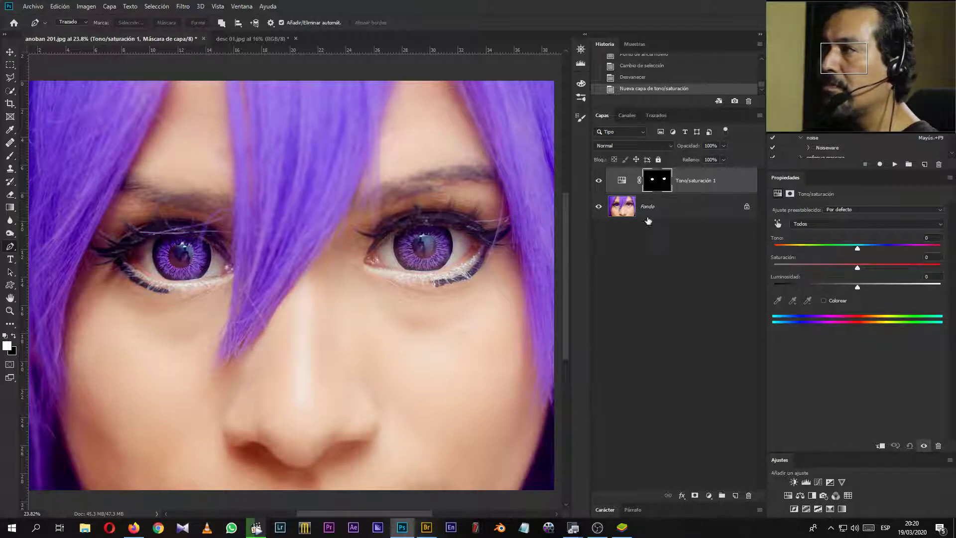
{"action": "left_click", "coordinate": [661, 184], "text": "alt"}
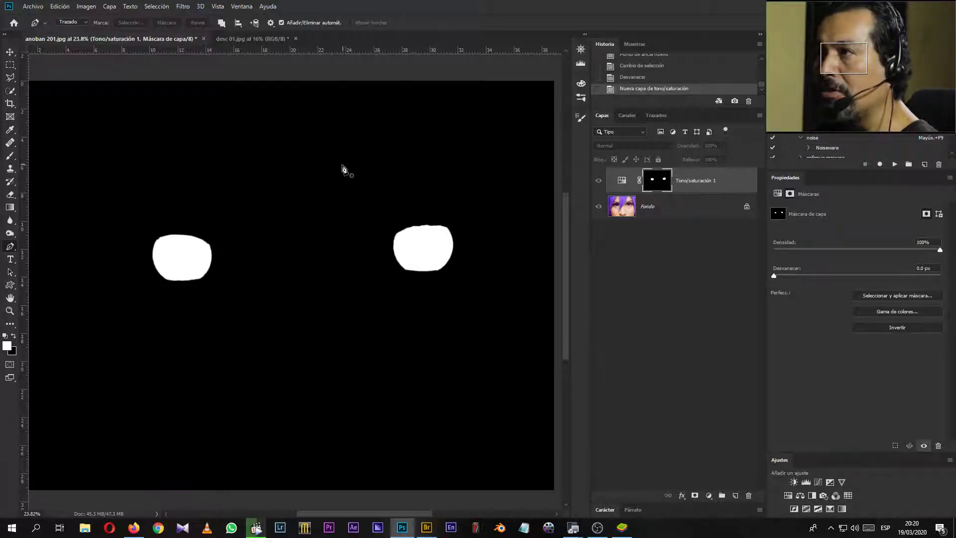
{"action": "left_click", "coordinate": [655, 180], "text": "alt"}
{"action": "left_click", "coordinate": [623, 184]}
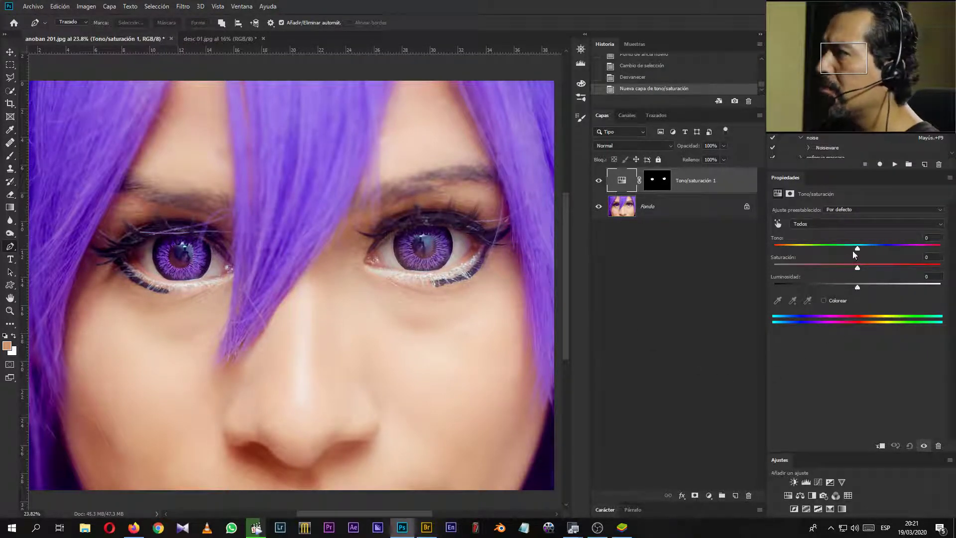
Set the iris Hue/Saturation layer to hue -168, saturation -31, lightness -12, then duplicate it.
{"action": "mouse_move", "coordinate": [859, 247]}
{"action": "left_mouse_down"}
{"action": "mouse_move", "coordinate": [776, 273]}
{"action": "mouse_move", "coordinate": [779, 258]}
{"action": "left_mouse_up"}
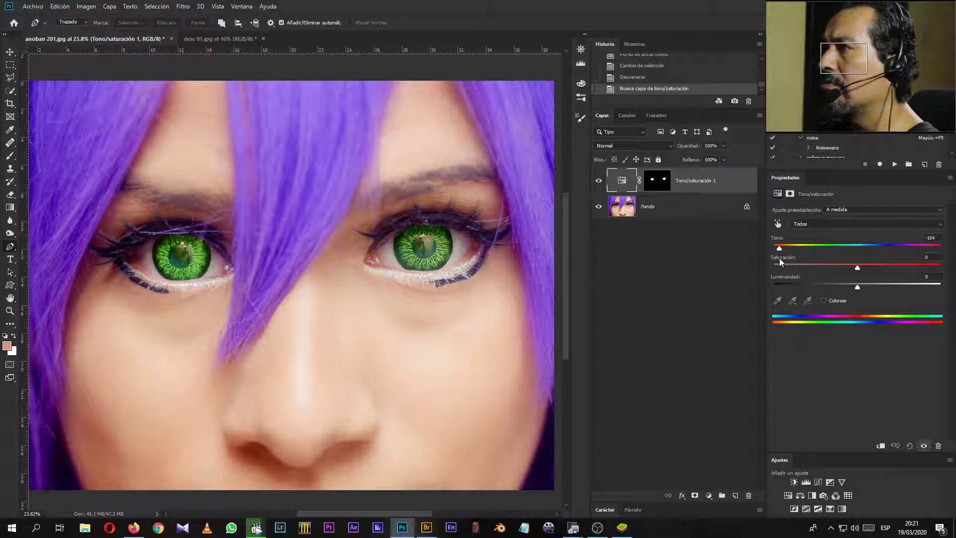
{"action": "left_click", "coordinate": [832, 265]}
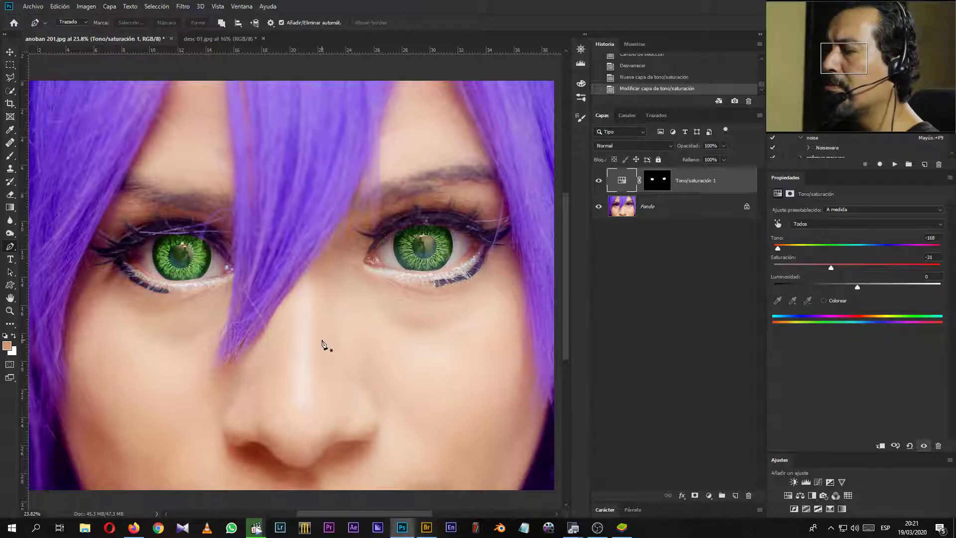
{"action": "scroll", "coordinate": [321, 343], "scroll_direction": "down", "scroll_amount": 4}
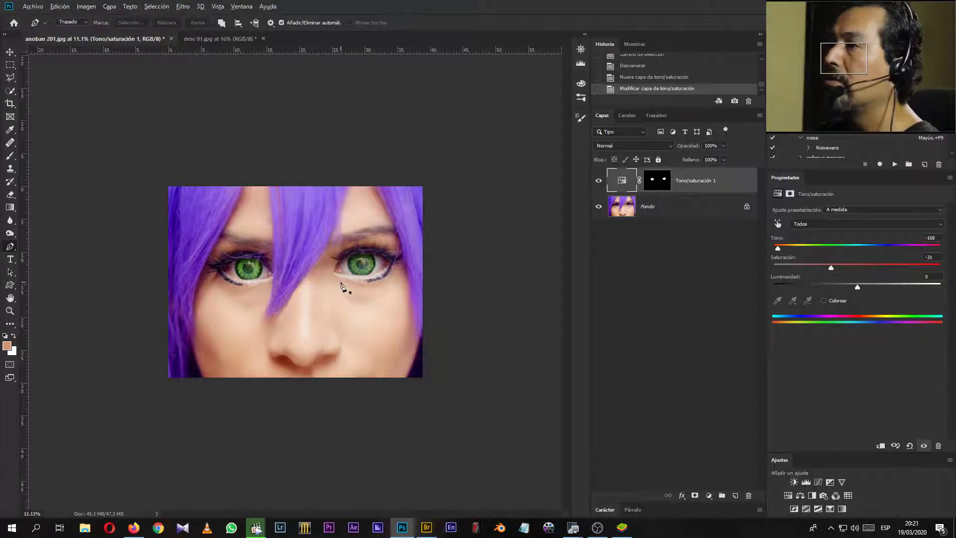
{"action": "scroll", "coordinate": [346, 299], "scroll_direction": "up", "scroll_amount": 1}
{"action": "scroll", "coordinate": [343, 295], "scroll_direction": "up", "scroll_amount": 1}
{"action": "scroll", "coordinate": [351, 309], "scroll_direction": "up", "scroll_amount": 1}
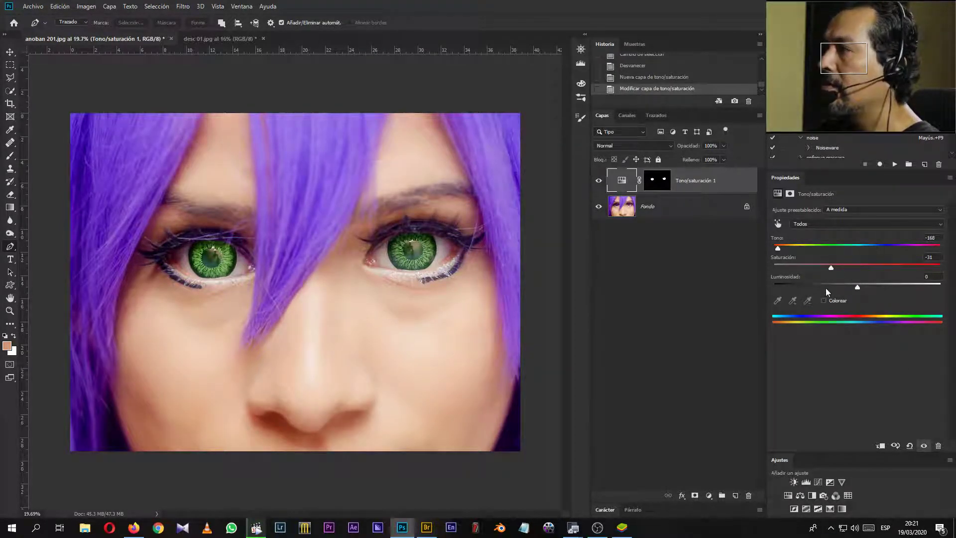
{"action": "left_click_drag", "start_coordinate": [853, 287], "coordinate": [845, 288]}
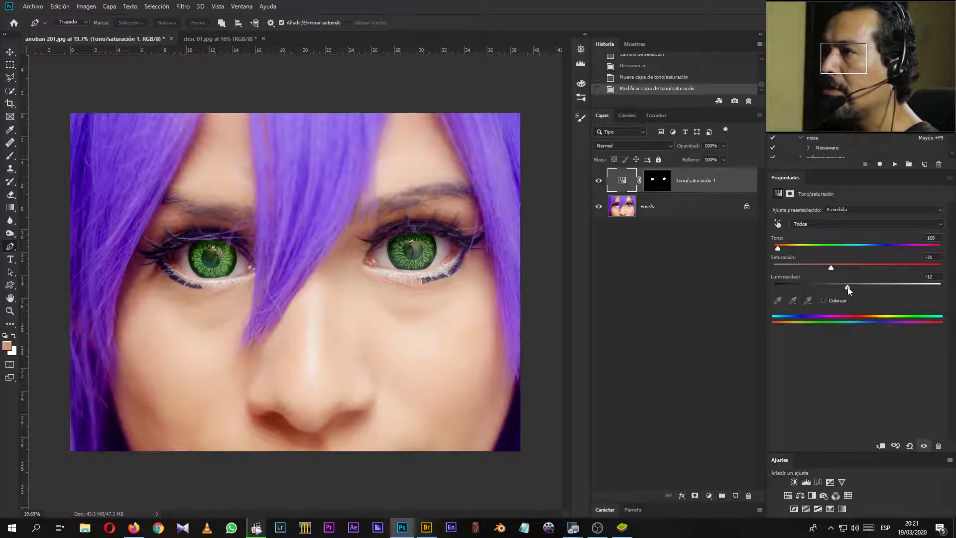
{"action": "scroll", "coordinate": [404, 328], "scroll_direction": "down", "scroll_amount": 2}
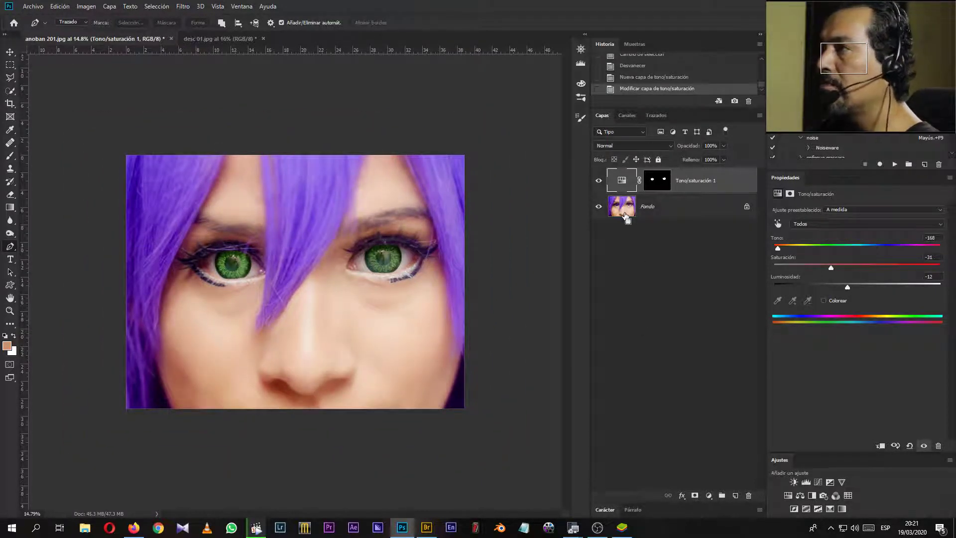
{"action": "key", "text": "ctrl+j"}
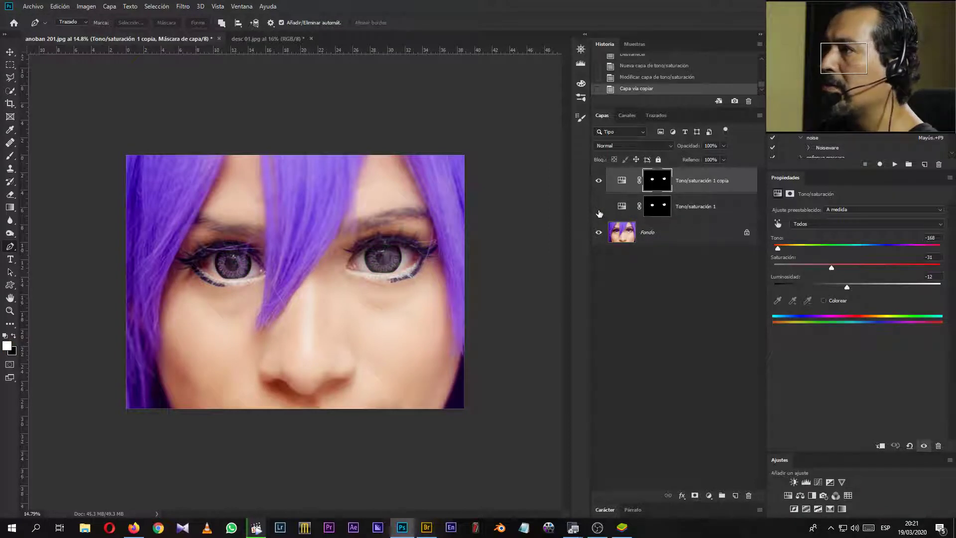
Hide Tono/saturación 1, then reset the copy and colorize it at hue 113, saturation 47, lightness -20.
{"action": "left_click", "coordinate": [599, 213]}
{"action": "left_click", "coordinate": [622, 183]}
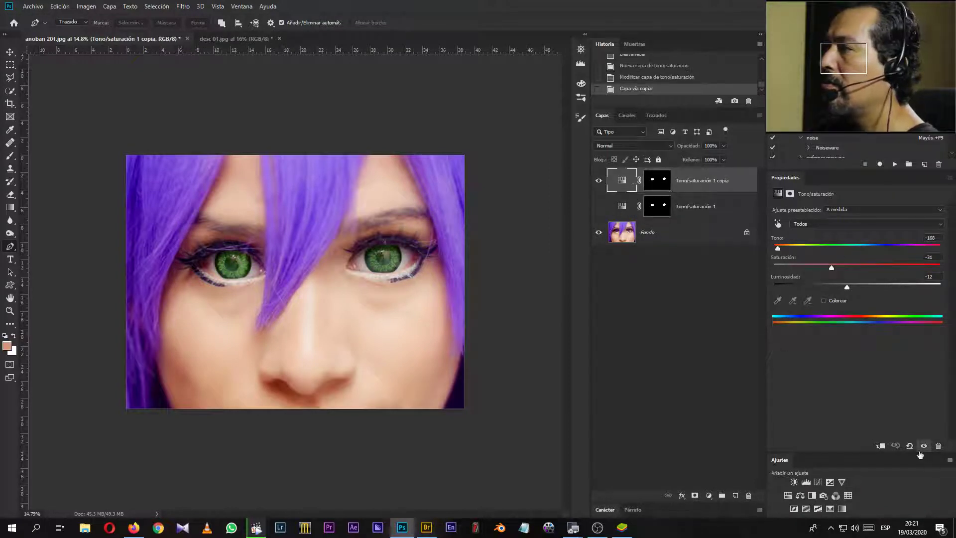
{"action": "left_click", "coordinate": [910, 447]}
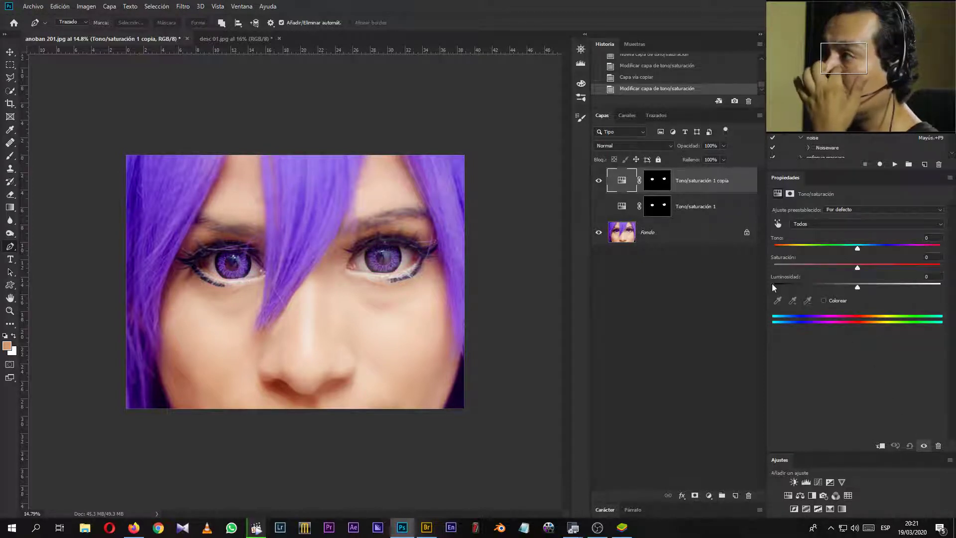
{"action": "left_click", "coordinate": [824, 300]}
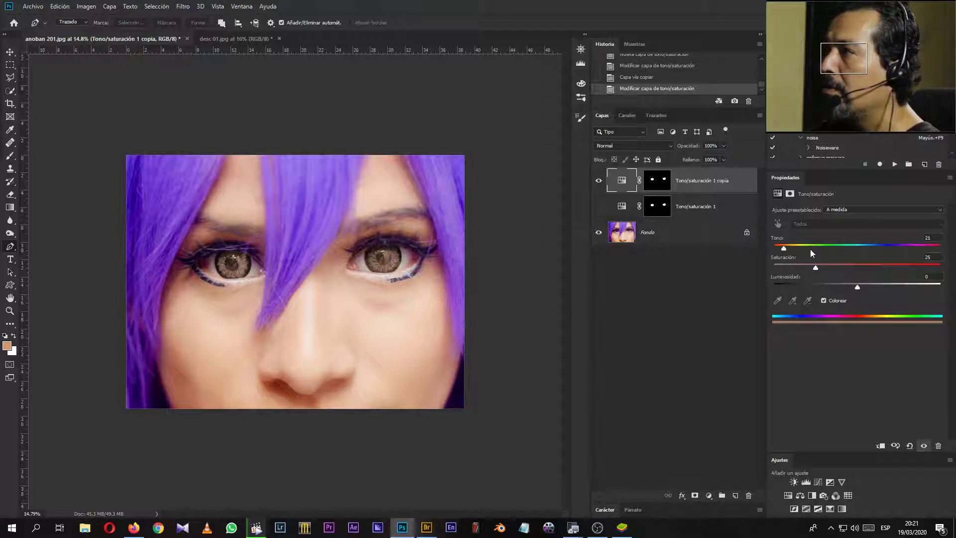
{"action": "mouse_move", "coordinate": [784, 248]}
{"action": "left_mouse_down"}
{"action": "mouse_move", "coordinate": [827, 246]}
{"action": "mouse_move", "coordinate": [830, 269]}
{"action": "mouse_move", "coordinate": [853, 267]}
{"action": "mouse_move", "coordinate": [843, 290]}
{"action": "left_mouse_up"}
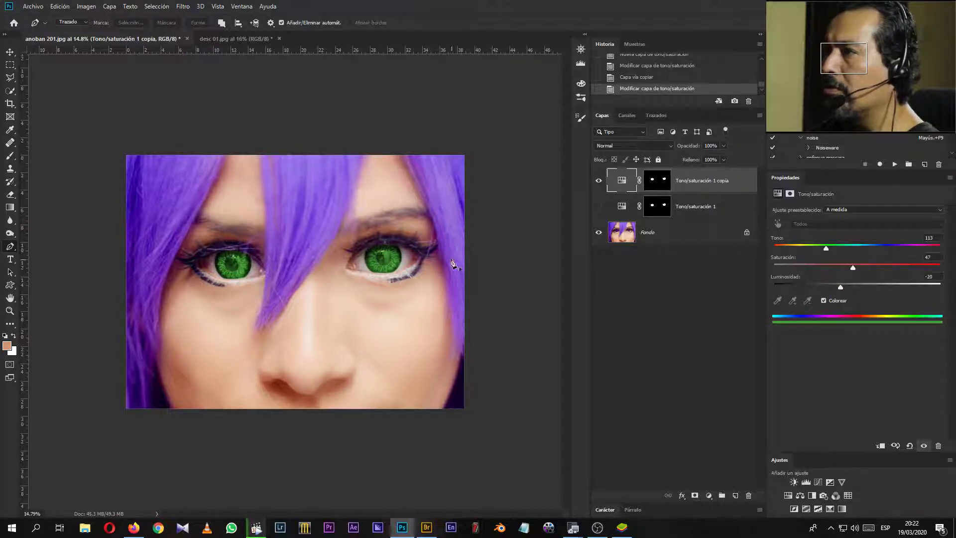
Hide the colorized copy layer and show the original Hue/Saturation layer instead.
{"action": "scroll", "coordinate": [452, 264], "scroll_direction": "up", "scroll_amount": 1}
{"action": "scroll", "coordinate": [473, 289], "scroll_direction": "up", "scroll_amount": 1}
{"action": "scroll", "coordinate": [503, 318], "scroll_direction": "up", "scroll_amount": 1}
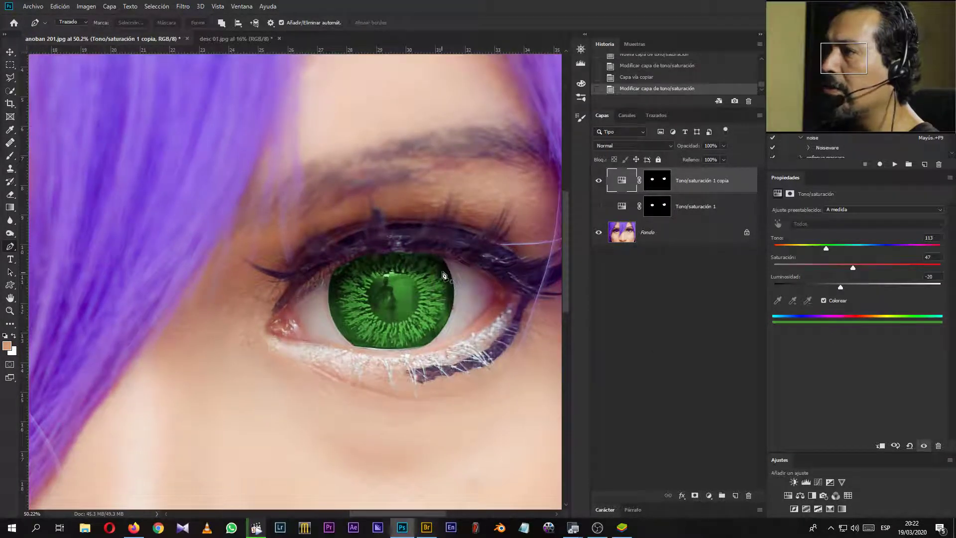
{"action": "scroll", "coordinate": [446, 279], "scroll_direction": "up", "scroll_amount": 1}
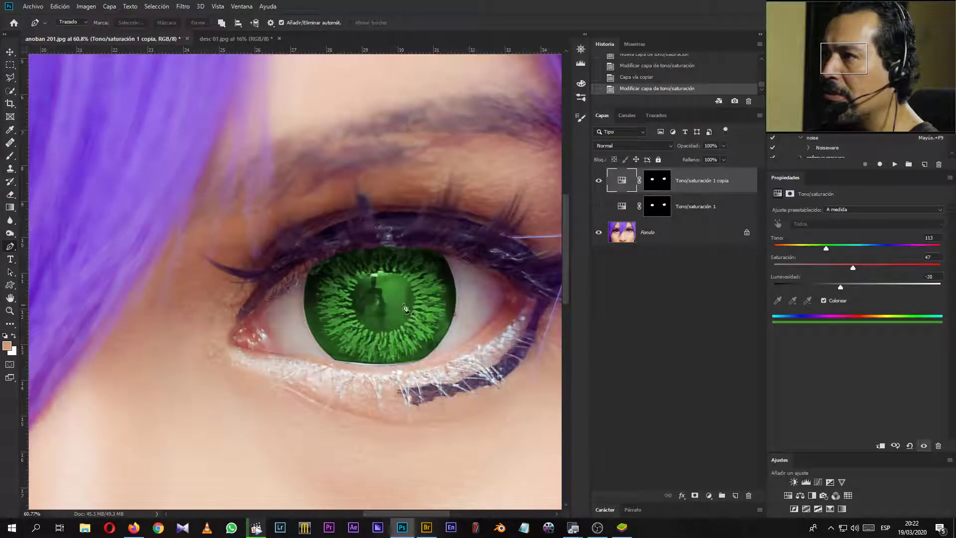
{"action": "left_click", "coordinate": [599, 182]}
{"action": "left_click", "coordinate": [598, 206]}
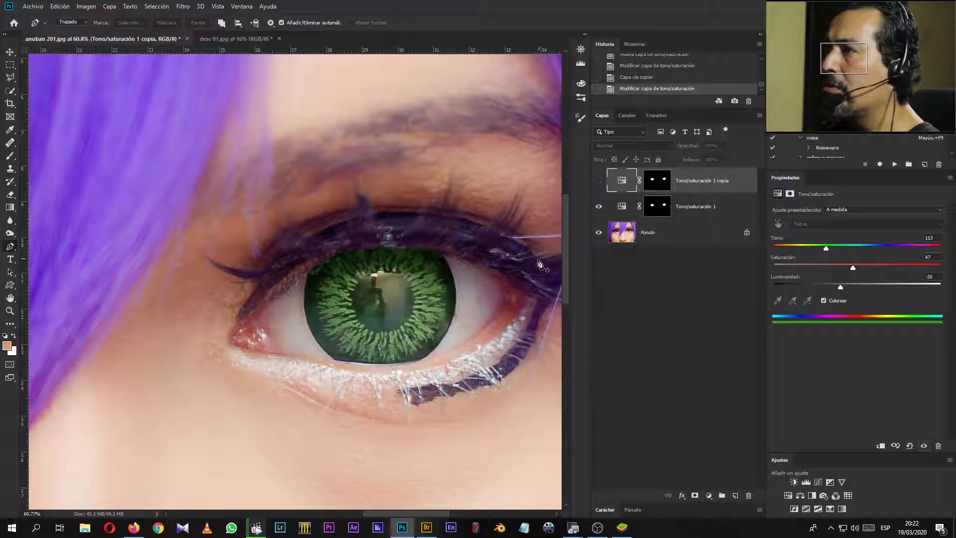
{"action": "scroll", "coordinate": [422, 289], "scroll_direction": "down", "scroll_amount": 1}
{"action": "scroll", "coordinate": [426, 292], "scroll_direction": "down", "scroll_amount": 1}
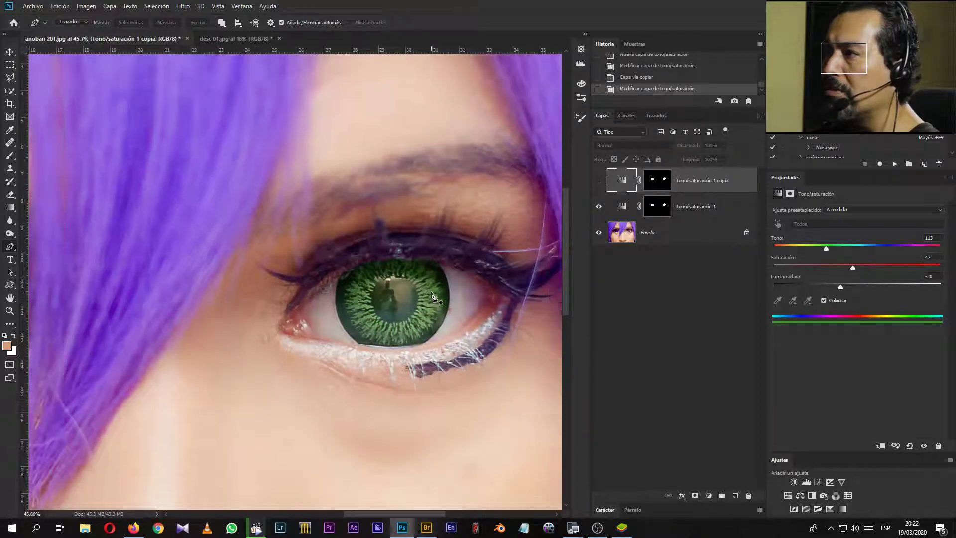
{"action": "scroll", "coordinate": [429, 296], "scroll_direction": "down", "scroll_amount": 1}
{"action": "scroll", "coordinate": [431, 299], "scroll_direction": "down", "scroll_amount": 1}
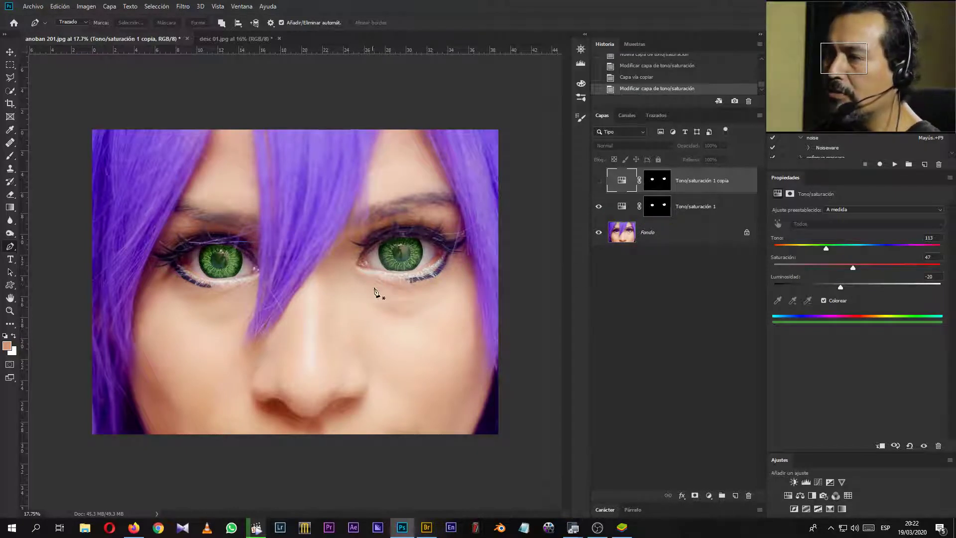
Load the copy's iris mask as a selection, hide Tono/saturación 1, and add a Gradient Map layer.
{"action": "left_click", "coordinate": [660, 185]}
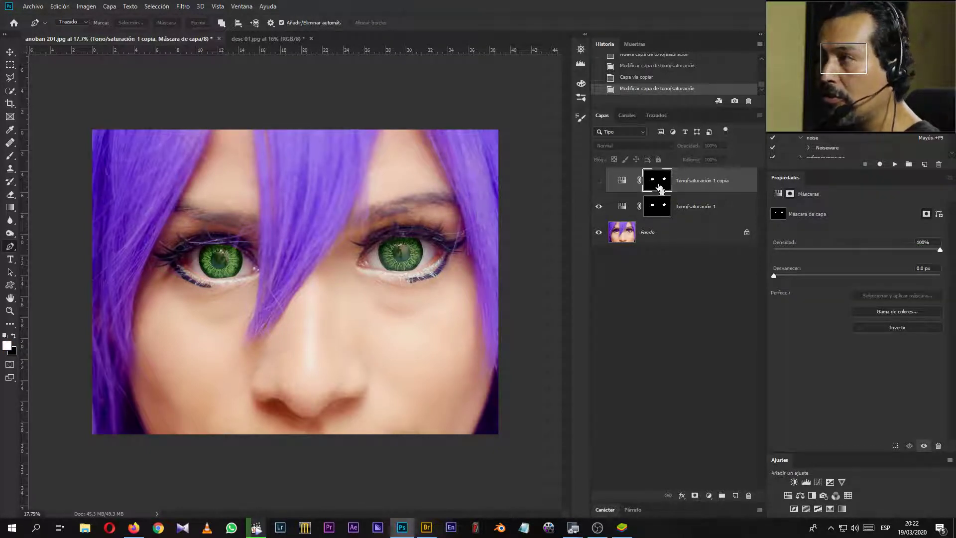
{"action": "left_click", "coordinate": [660, 187], "text": "ctrl"}
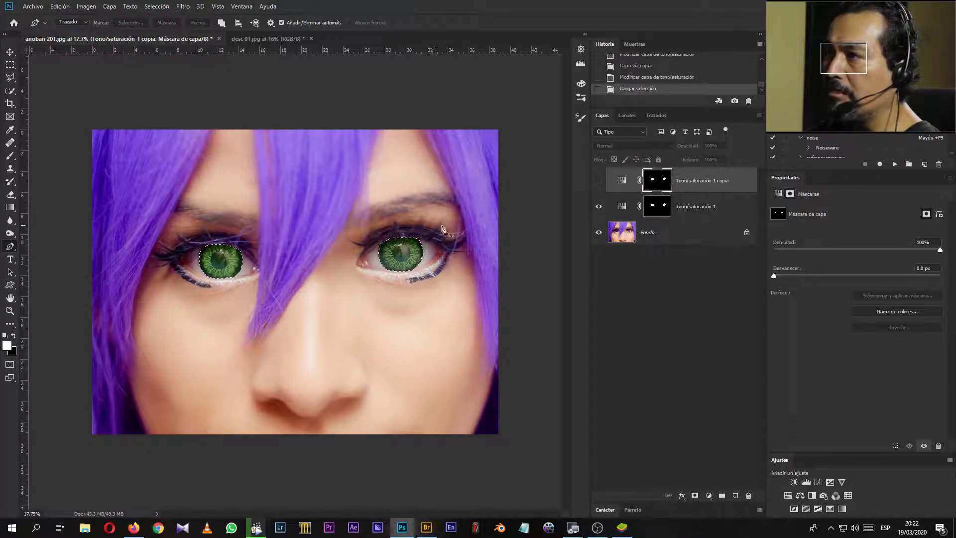
{"action": "left_click", "coordinate": [599, 207]}
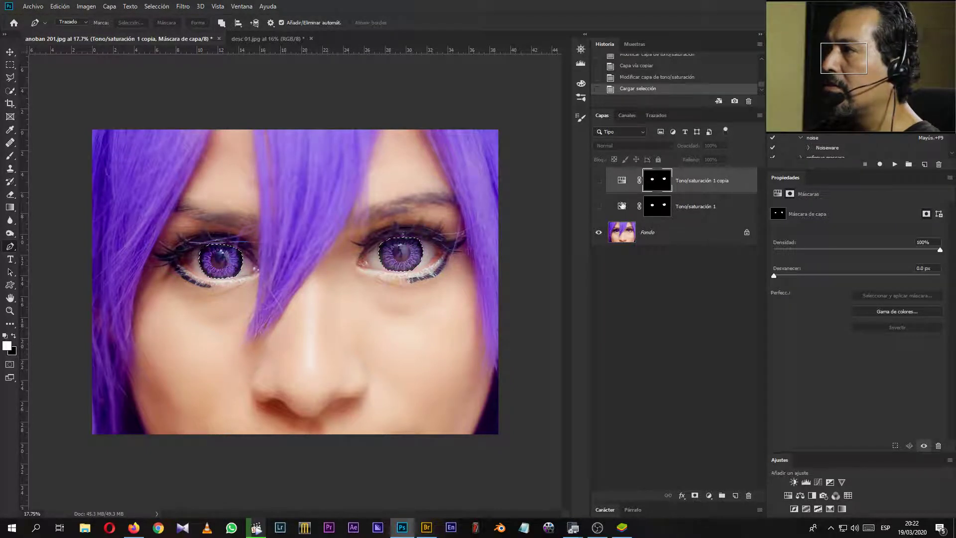
{"action": "left_click", "coordinate": [843, 510]}
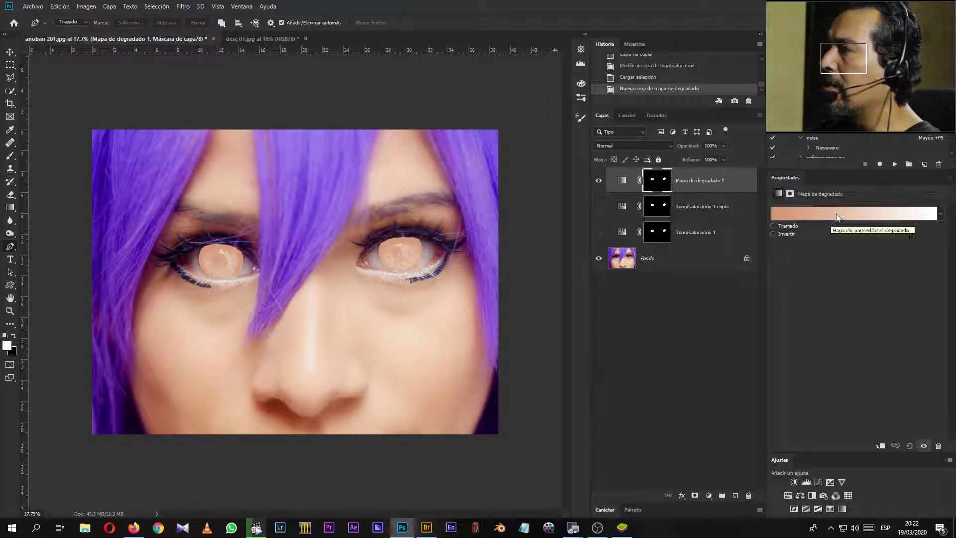
Base the gradient map on the Black, White preset with an added #568646 green middle stop.
{"action": "left_click", "coordinate": [836, 214]}
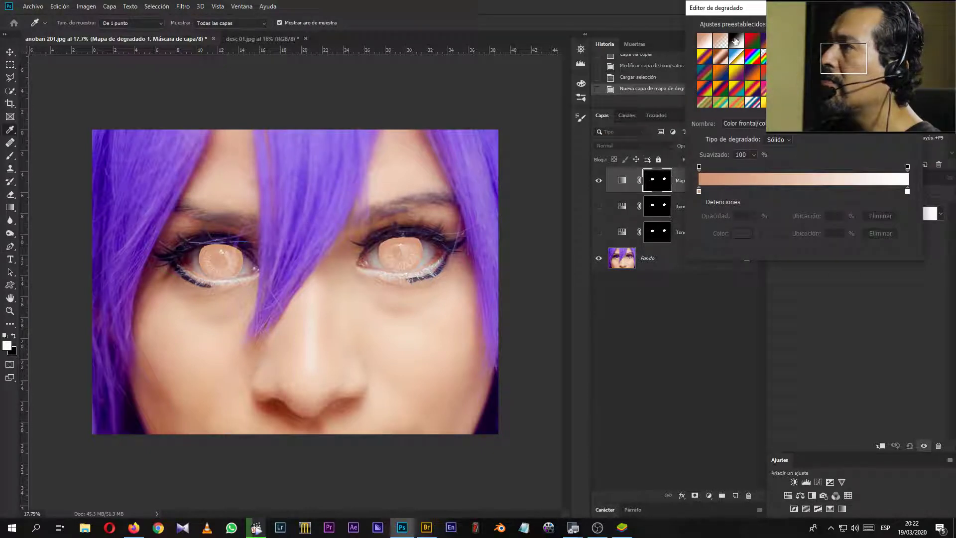
{"action": "left_click", "coordinate": [736, 43]}
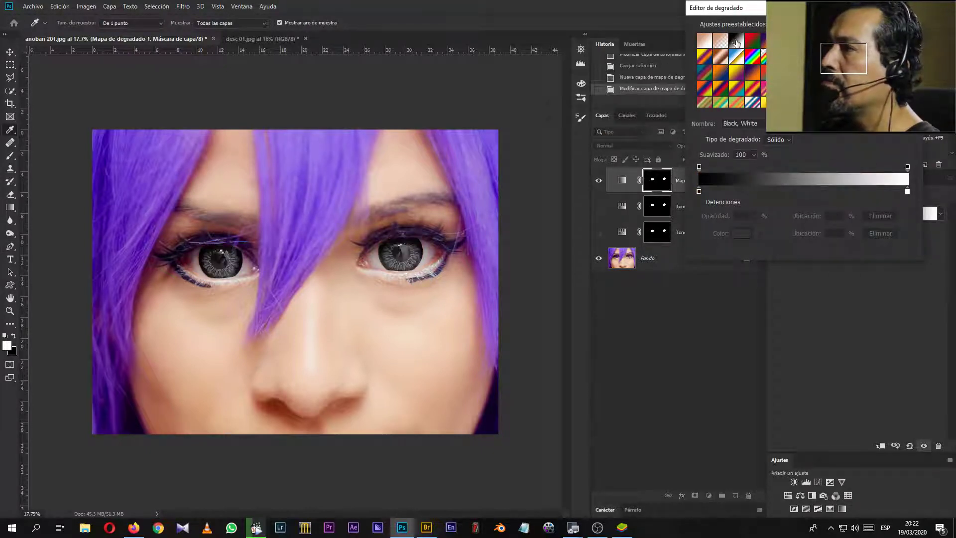
{"action": "left_click", "coordinate": [791, 191]}
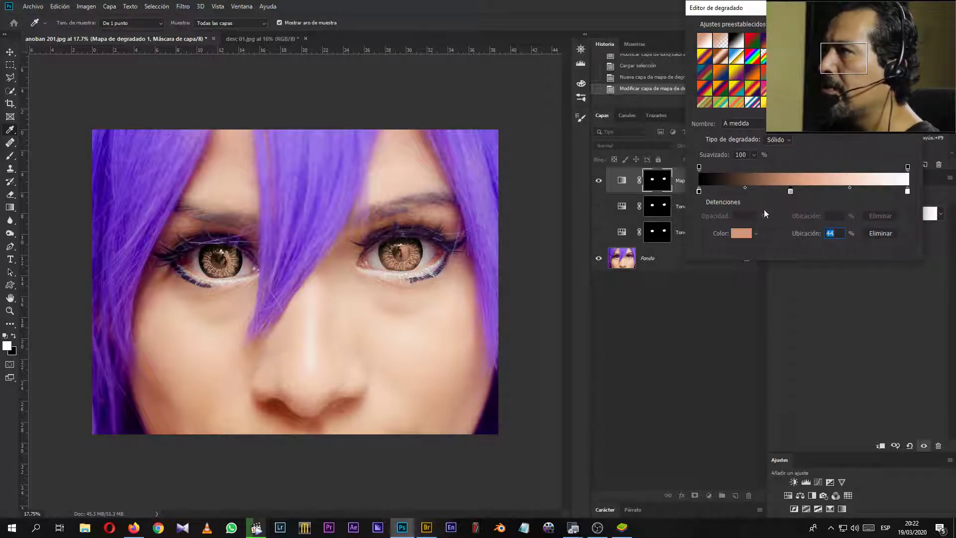
{"action": "left_click", "coordinate": [742, 234]}
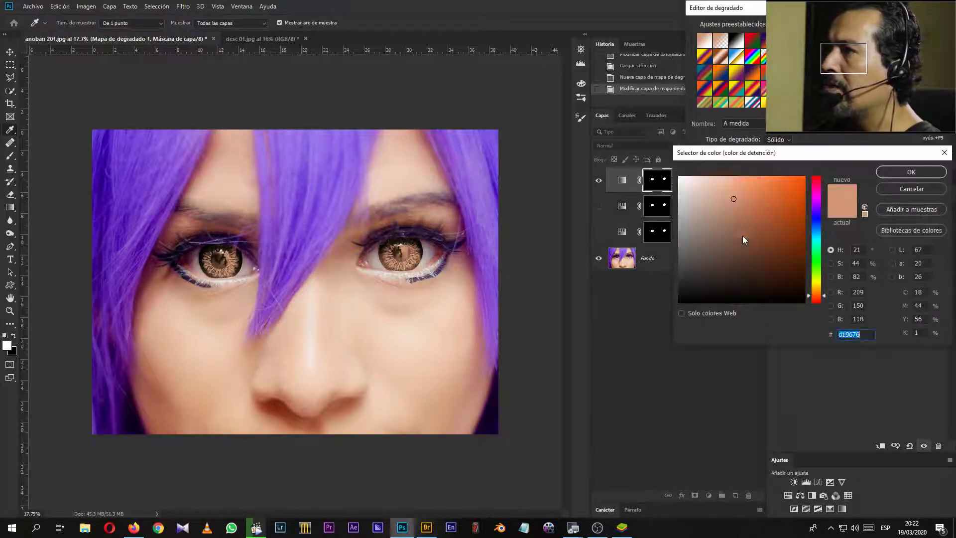
{"action": "left_click", "coordinate": [818, 266]}
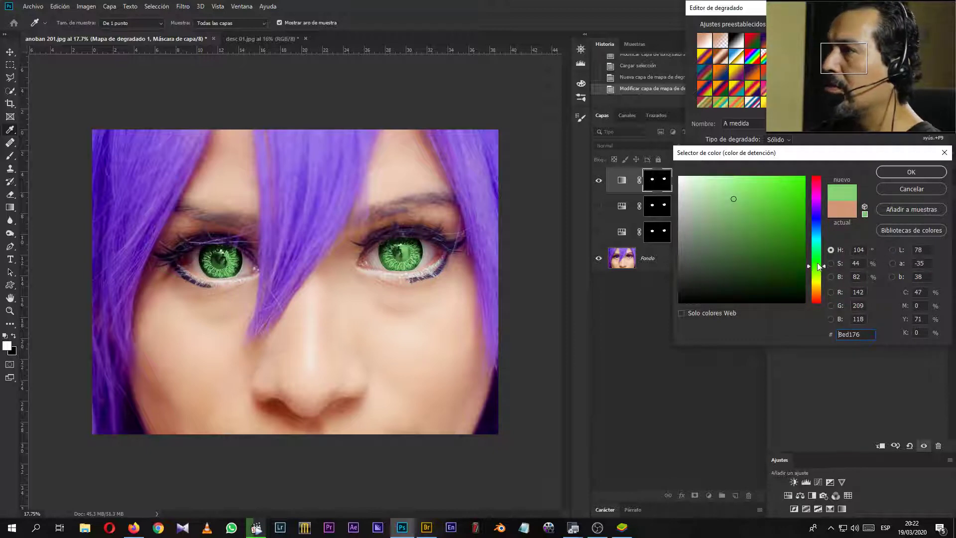
{"action": "left_click", "coordinate": [752, 246]}
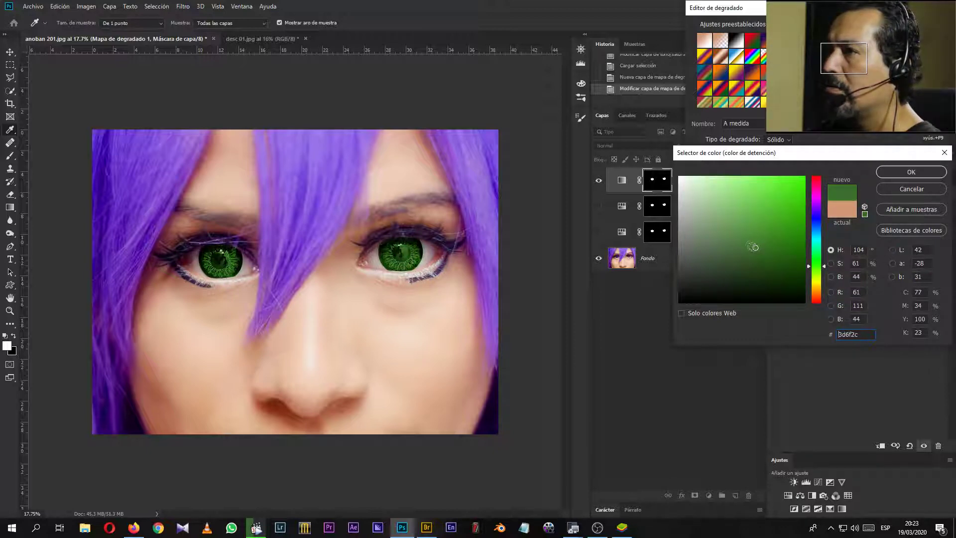
{"action": "left_click_drag", "start_coordinate": [753, 247], "coordinate": [739, 236]}
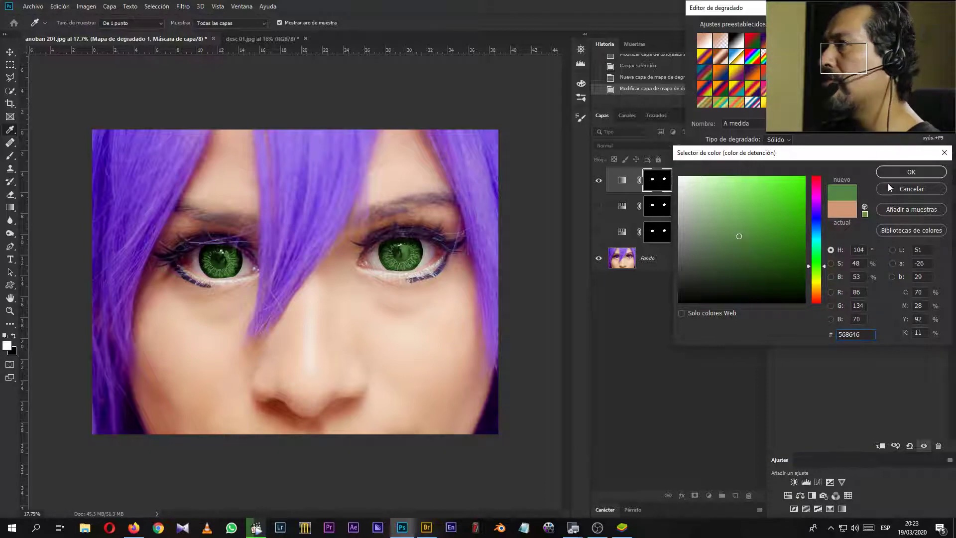
{"action": "left_click", "coordinate": [898, 172]}
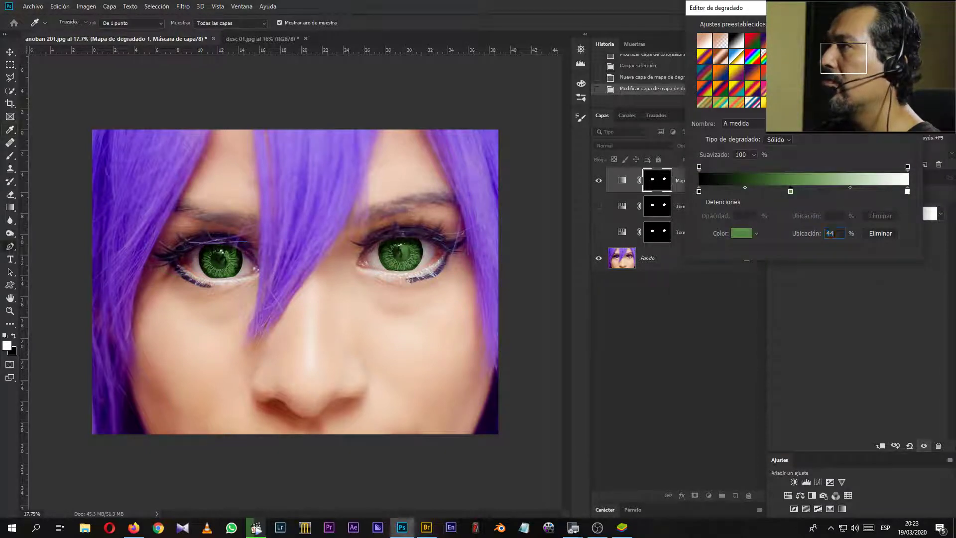
{"action": "key", "text": "Return"}
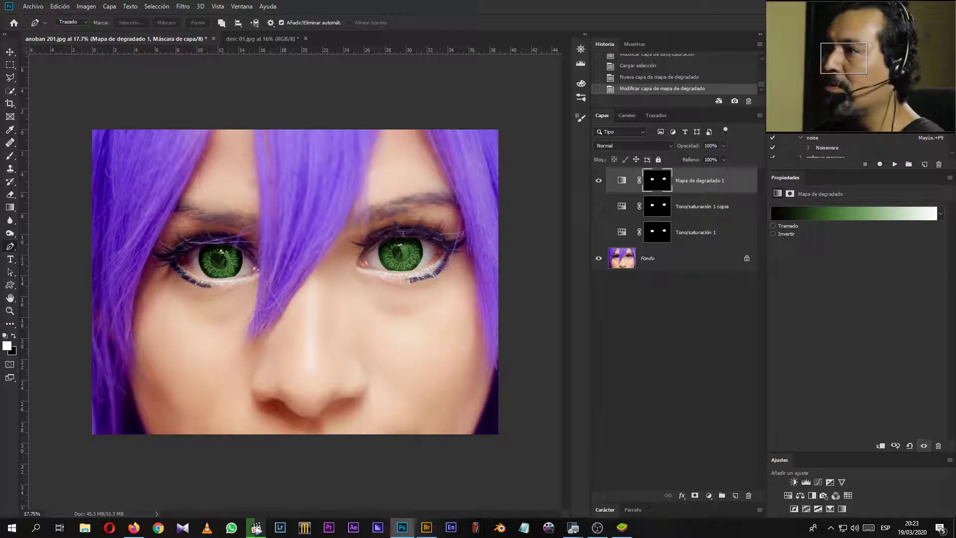
{"action": "scroll", "coordinate": [451, 247], "scroll_direction": "up", "scroll_amount": 5}
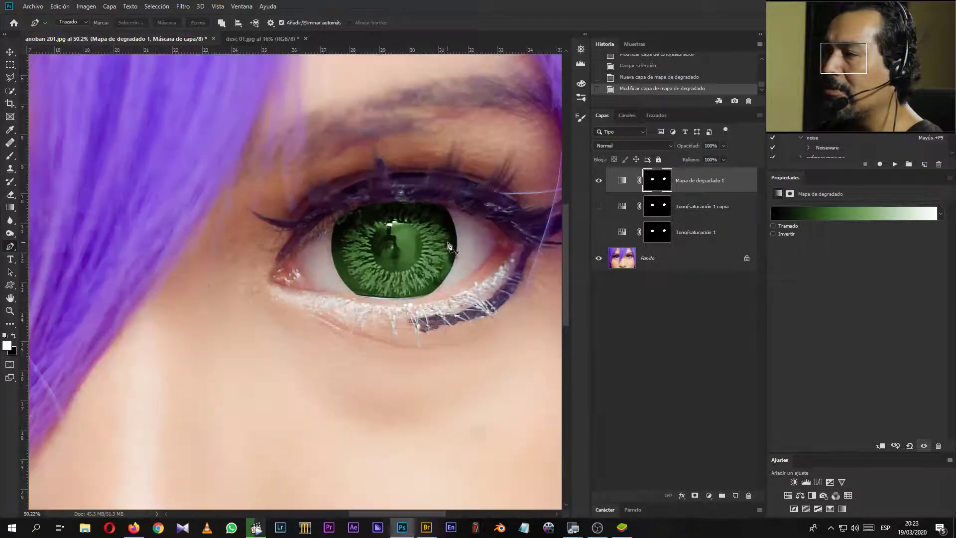
{"action": "scroll", "coordinate": [385, 264], "scroll_direction": "down", "scroll_amount": 5}
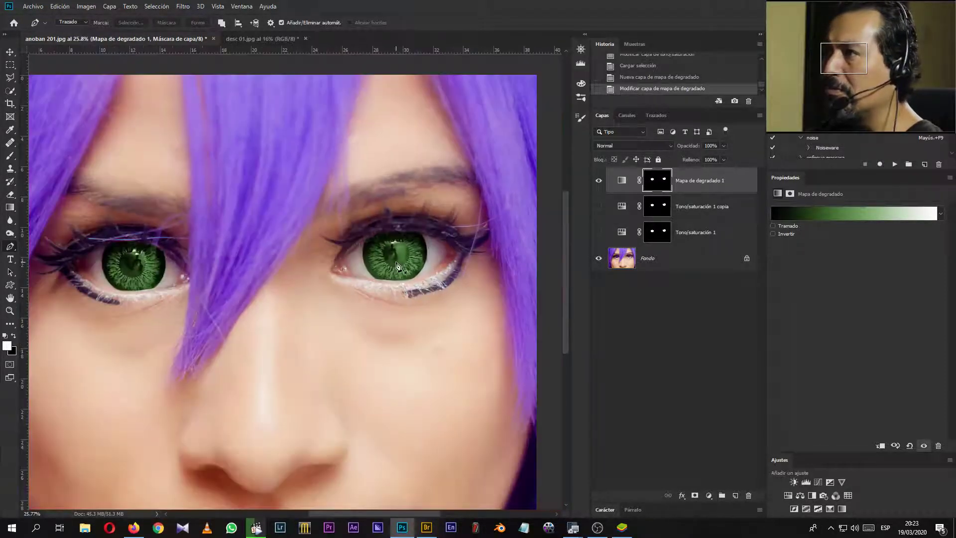
{"action": "left_click", "coordinate": [799, 219]}
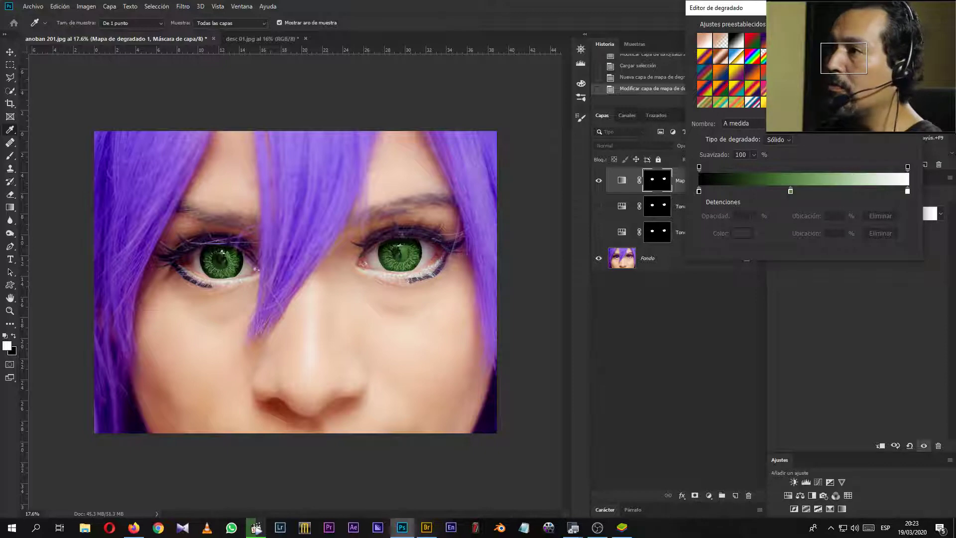
{"action": "key", "text": "p"}
{"action": "key", "text": "Return"}
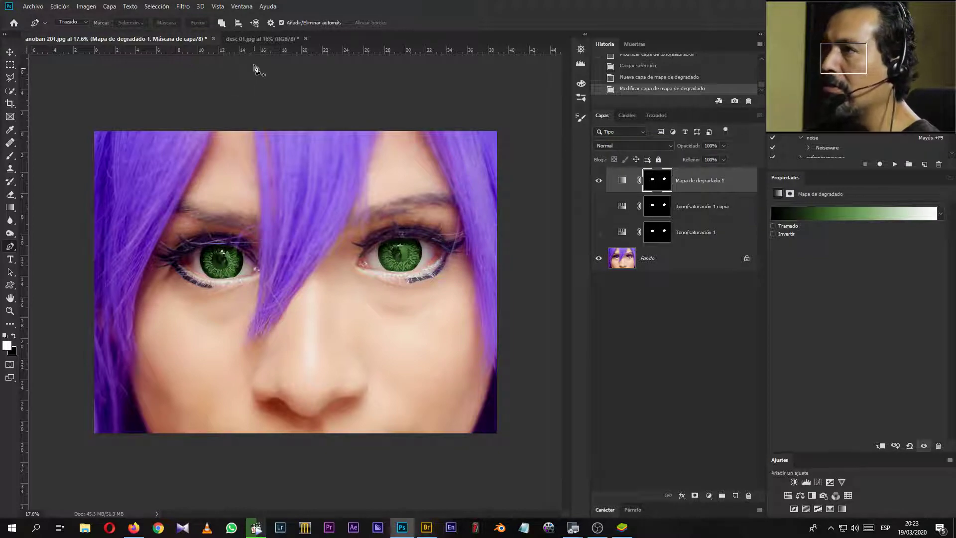
In desc 01.jpg, zoom in and quick-select the brown irises of the right and left eyes.
{"action": "left_click", "coordinate": [261, 40]}
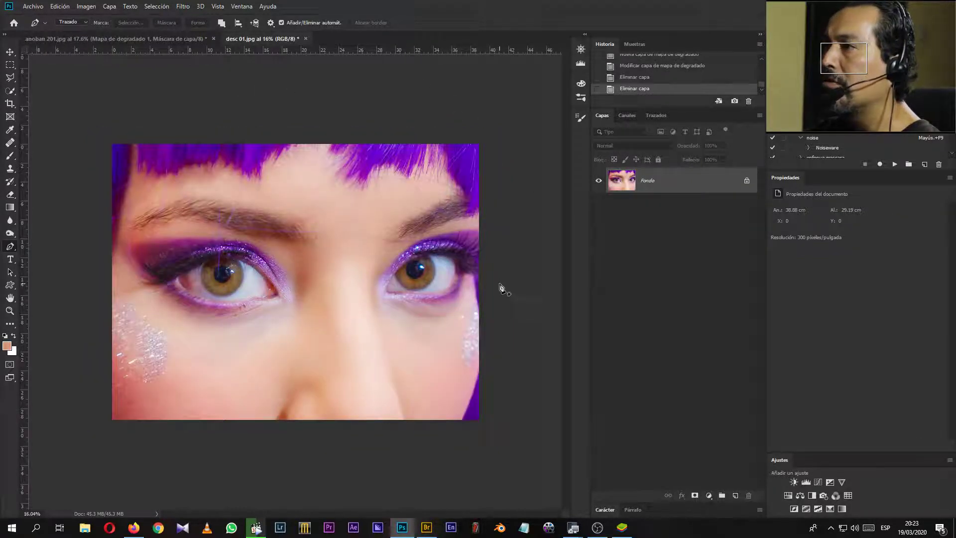
{"action": "scroll", "coordinate": [458, 275], "scroll_direction": "up", "scroll_amount": 2}
{"action": "scroll", "coordinate": [463, 275], "scroll_direction": "up", "scroll_amount": 2}
{"action": "scroll", "coordinate": [474, 276], "scroll_direction": "up", "scroll_amount": 2}
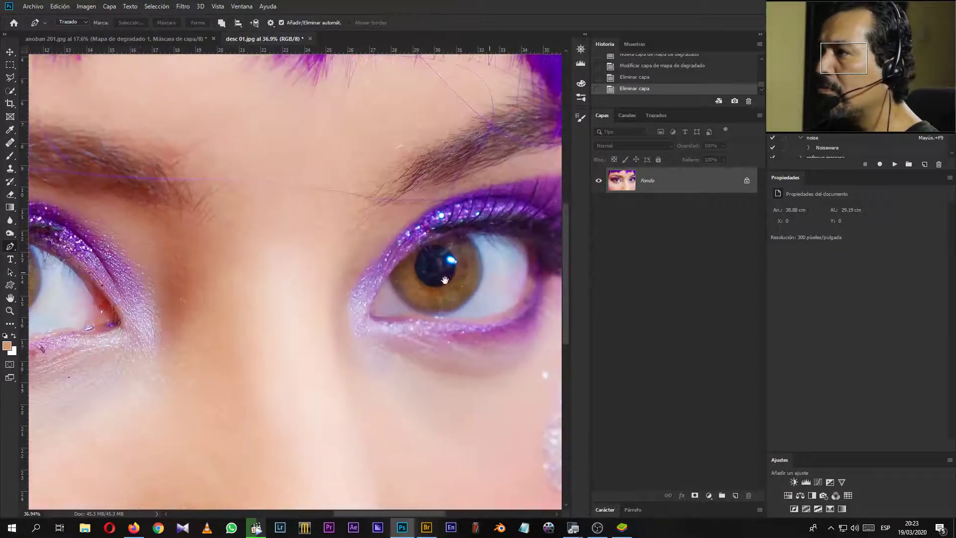
{"action": "scroll", "coordinate": [484, 277], "scroll_direction": "up", "scroll_amount": 2}
{"action": "scroll", "coordinate": [415, 307], "scroll_direction": "down", "scroll_amount": 3}
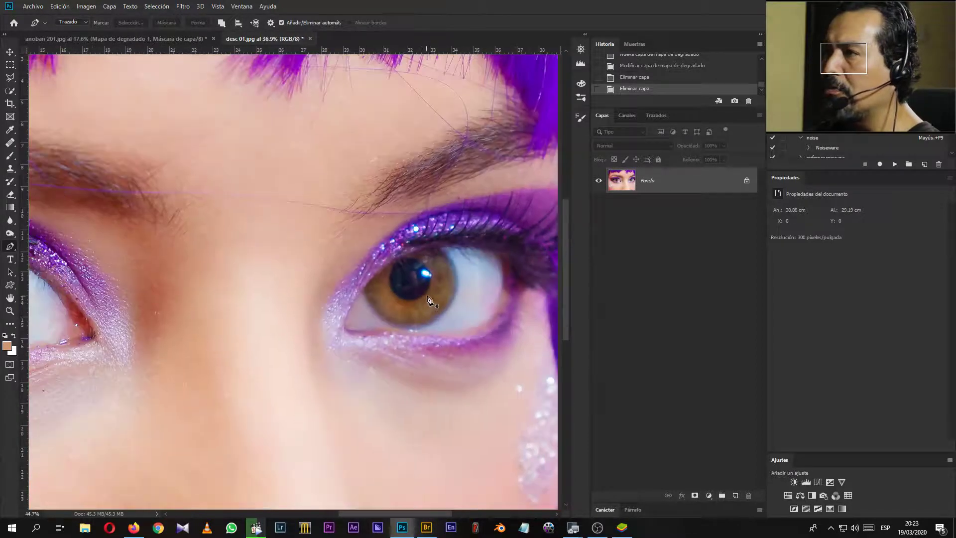
{"action": "scroll", "coordinate": [364, 238], "scroll_direction": "up", "scroll_amount": 3}
{"action": "left_click", "coordinate": [10, 90]}
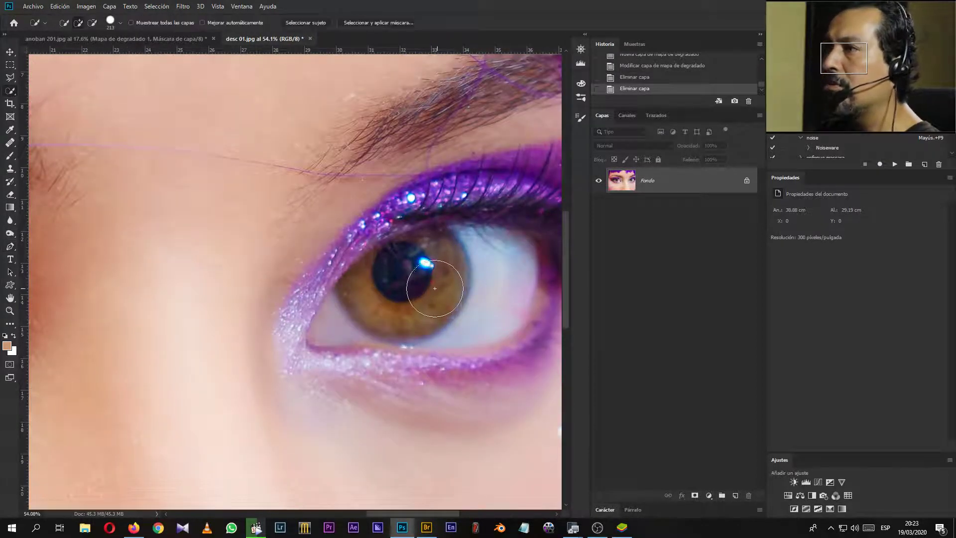
{"action": "mouse_move", "coordinate": [434, 257]}
{"action": "left_mouse_down"}
{"action": "mouse_move", "coordinate": [428, 293]}
{"action": "mouse_move", "coordinate": [406, 299]}
{"action": "mouse_move", "coordinate": [411, 312]}
{"action": "left_mouse_up"}
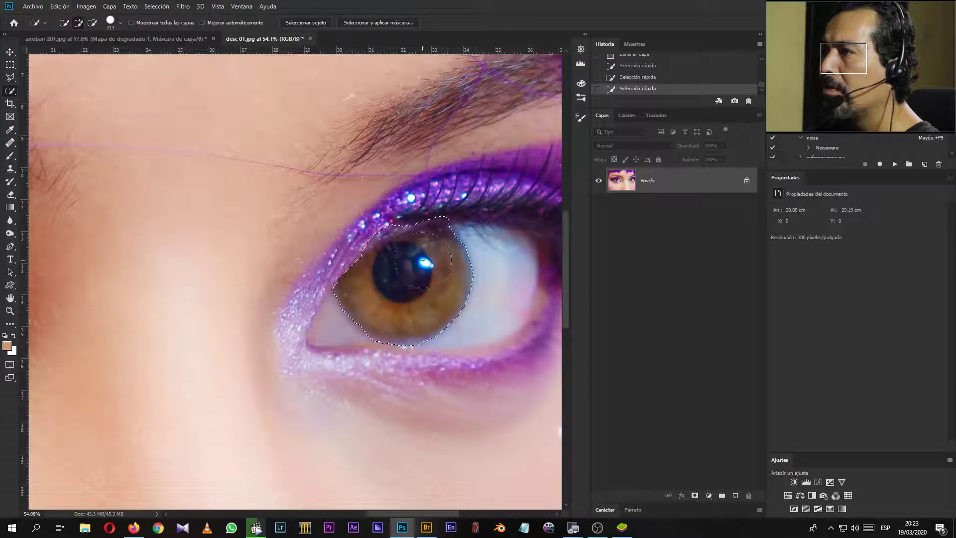
{"action": "scroll", "coordinate": [523, 279], "scroll_direction": "left", "scroll_amount": 10}
{"action": "scroll", "coordinate": [523, 279], "scroll_direction": "left", "scroll_amount": 10}
{"action": "mouse_move", "coordinate": [430, 200]}
{"action": "left_mouse_down"}
{"action": "mouse_move", "coordinate": [360, 236]}
{"action": "mouse_move", "coordinate": [391, 213]}
{"action": "left_mouse_up"}
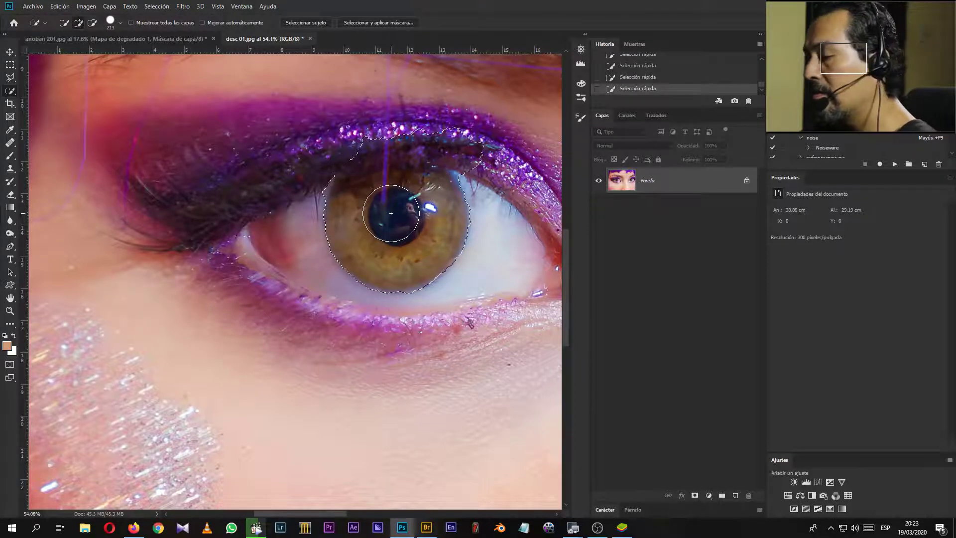
Begin a pen path along the upper eyelid over the iris.
{"action": "key", "text": "p"}
{"action": "left_click_drag", "start_coordinate": [377, 90], "coordinate": [359, 96]}
{"action": "left_click_drag", "start_coordinate": [272, 155], "coordinate": [267, 166]}
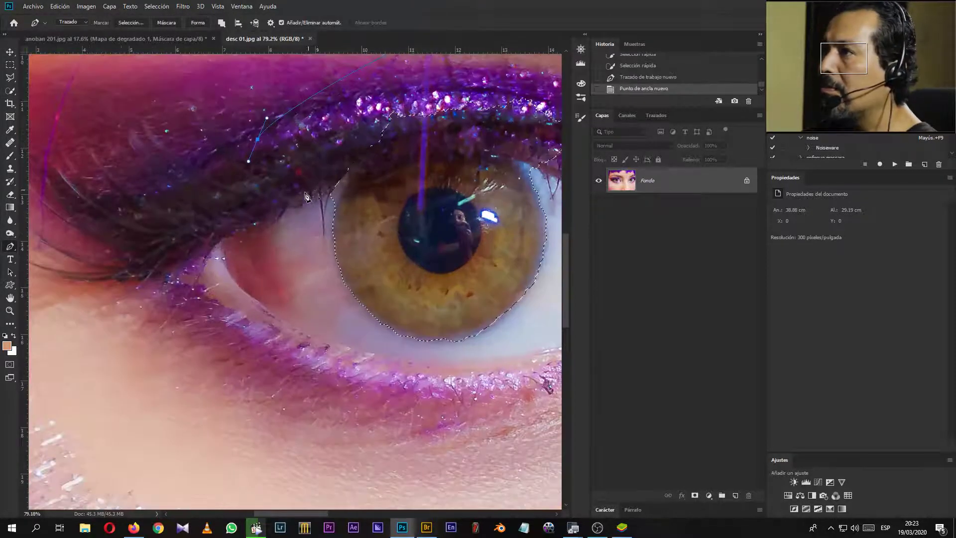
Trace the upper eyelid over the first iris and subtract it from the selection.
{"action": "scroll", "coordinate": [305, 186], "scroll_direction": "up", "scroll_amount": 2}
{"action": "left_click_drag", "start_coordinate": [301, 201], "coordinate": [309, 200]}
{"action": "left_click_drag", "start_coordinate": [430, 156], "coordinate": [439, 155]}
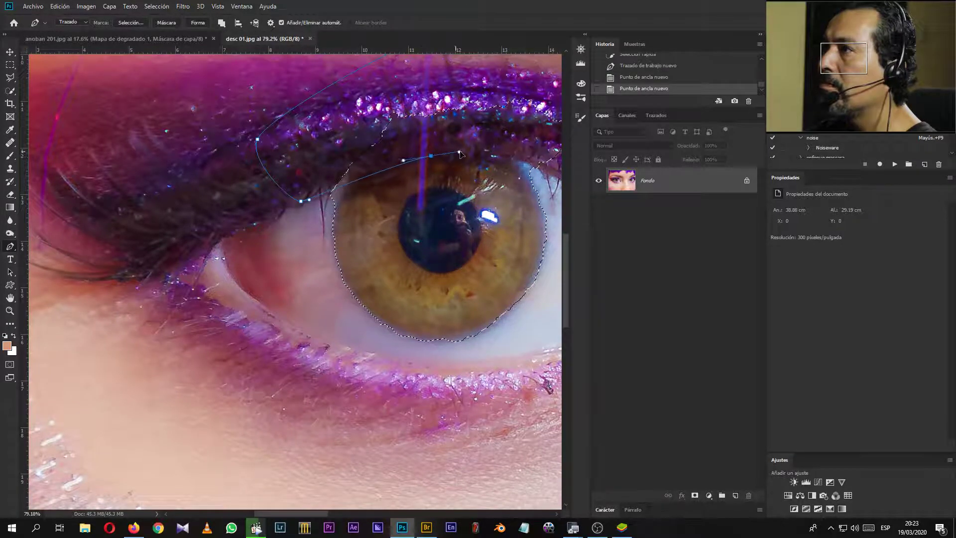
{"action": "mouse_move", "coordinate": [517, 158]}
{"action": "left_mouse_down"}
{"action": "mouse_move", "coordinate": [553, 177]}
{"action": "mouse_move", "coordinate": [429, 225]}
{"action": "left_mouse_up"}
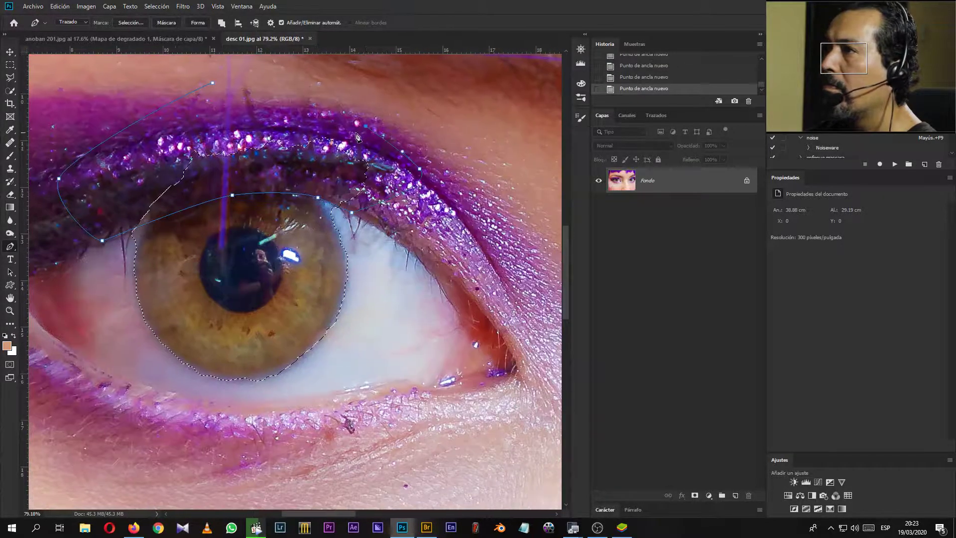
{"action": "left_click_drag", "start_coordinate": [398, 151], "coordinate": [368, 145]}
{"action": "key", "text": "ctrl+alt+Return"}
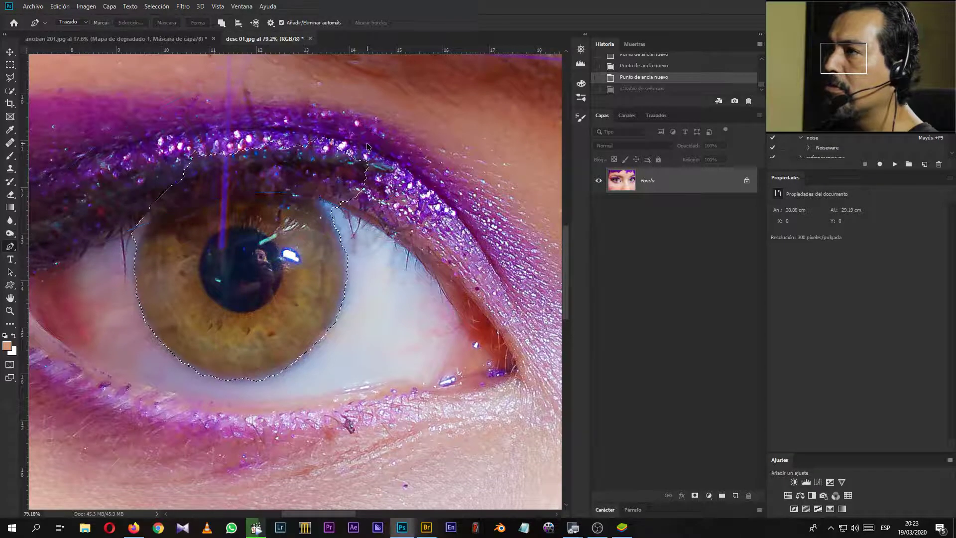
Trace the other eye's upper lid across its iris and subtract it from the selection.
{"action": "left_click", "coordinate": [322, 216]}
{"action": "left_click_drag", "start_coordinate": [321, 217], "coordinate": [342, 239]}
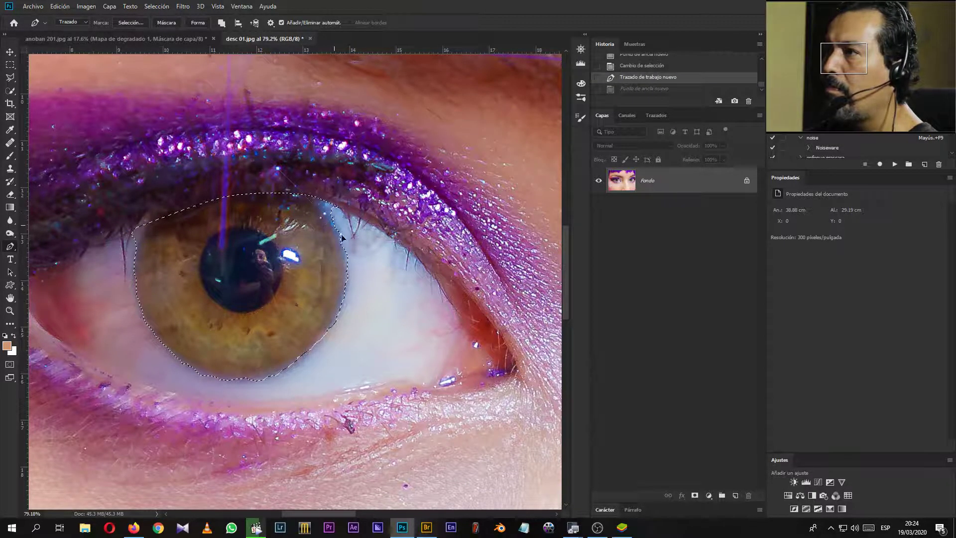
{"action": "key", "text": "ctrl+z"}
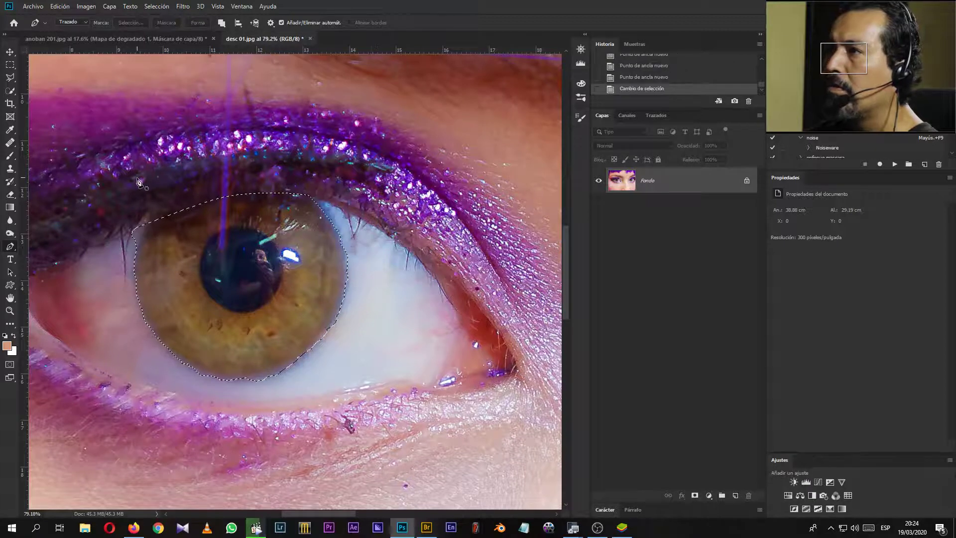
{"action": "left_click_drag", "start_coordinate": [157, 201], "coordinate": [162, 194]}
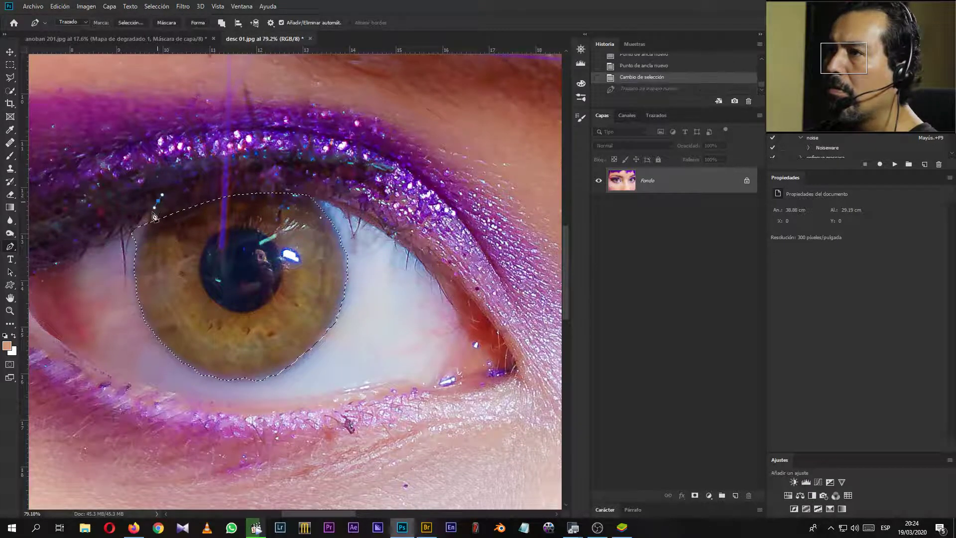
{"action": "key", "text": "ctrl+z"}
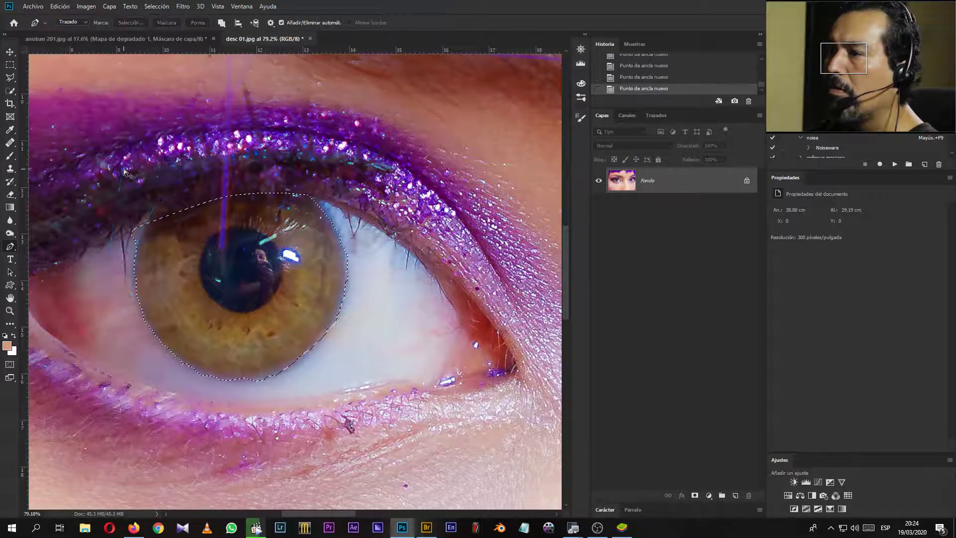
{"action": "scroll", "coordinate": [139, 335], "scroll_direction": "right", "scroll_amount": 10}
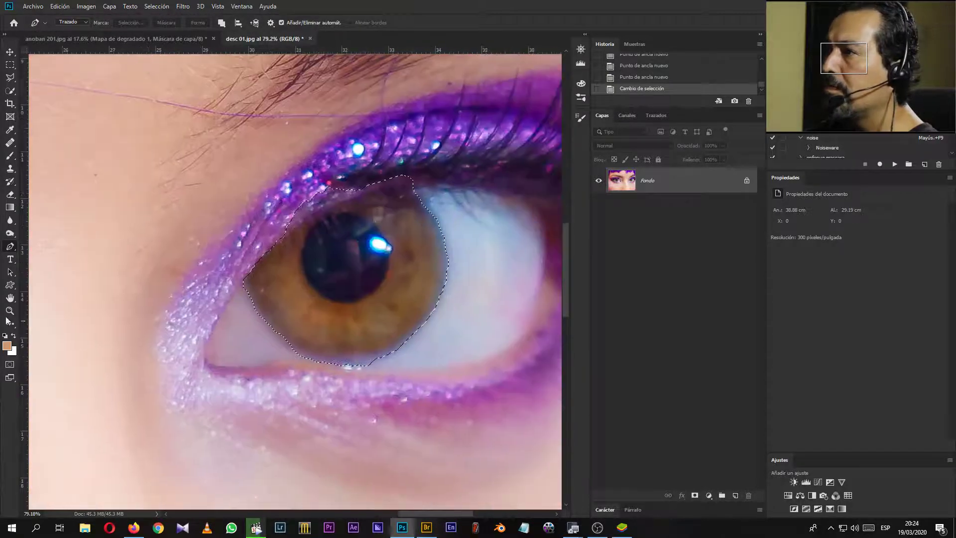
{"action": "left_click_drag", "start_coordinate": [148, 265], "coordinate": [150, 263]}
{"action": "left_click_drag", "start_coordinate": [240, 257], "coordinate": [279, 252]}
{"action": "left_click_drag", "start_coordinate": [300, 221], "coordinate": [315, 212]}
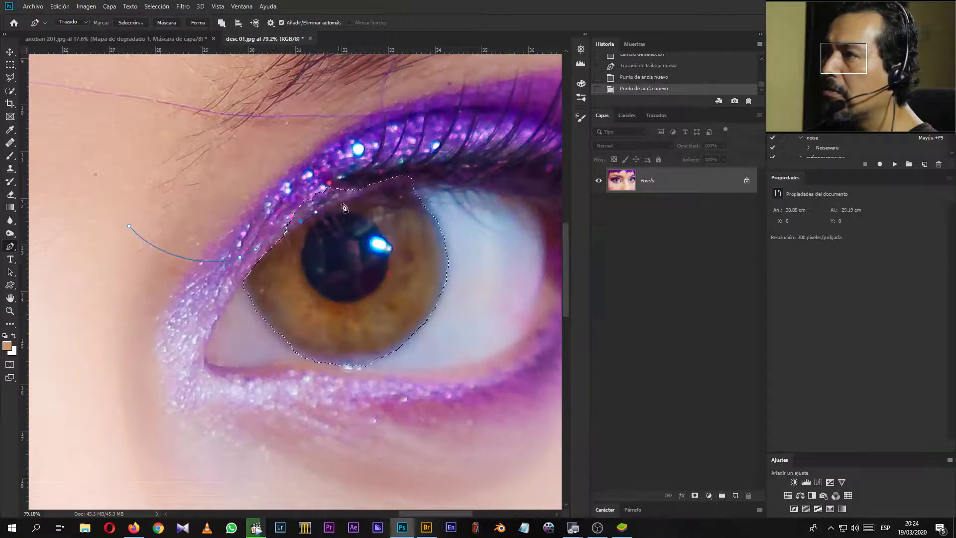
{"action": "left_click", "coordinate": [413, 187]}
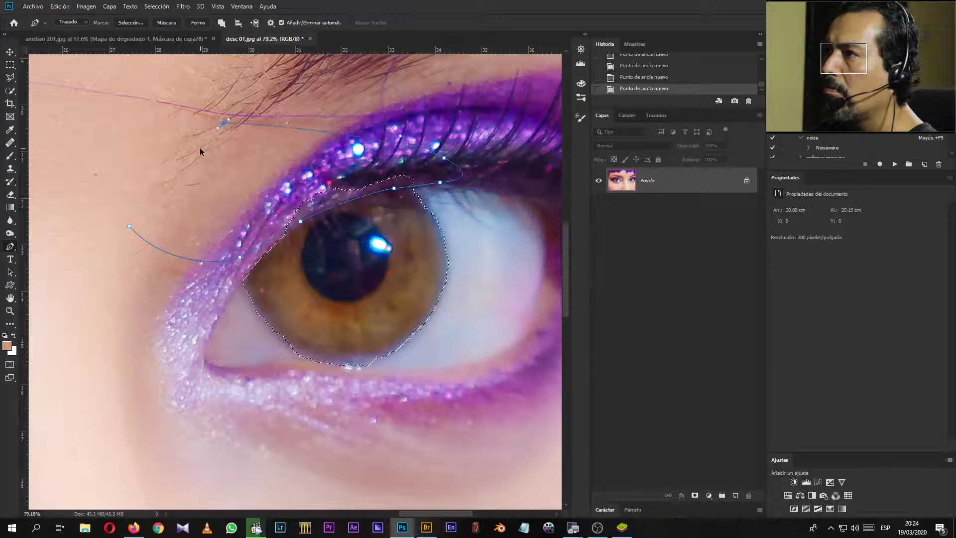
{"action": "key", "text": "ctrl+alt+Return"}
Outline the lower eyelid around the iris and trim the selection along it.
{"action": "left_click_drag", "start_coordinate": [226, 320], "coordinate": [237, 330]}
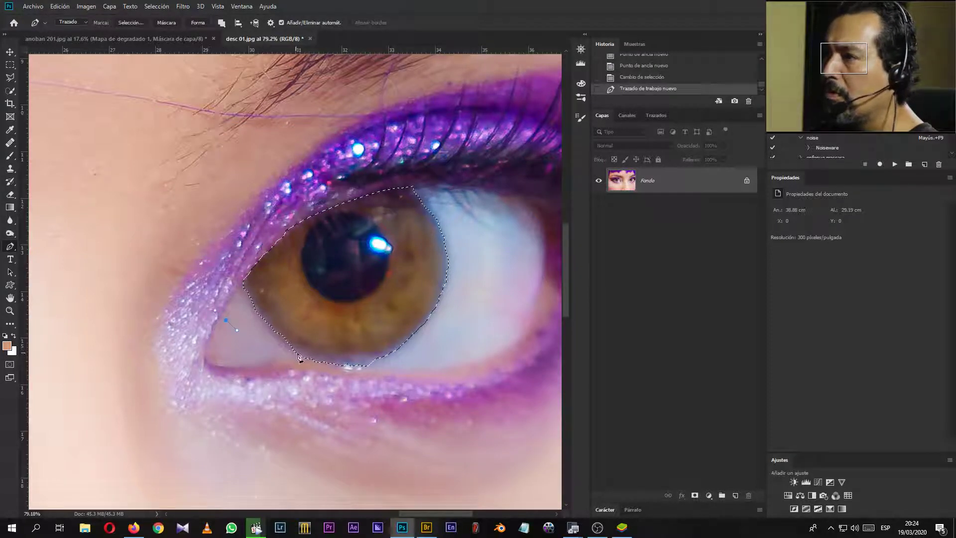
{"action": "left_click", "coordinate": [347, 360]}
{"action": "left_click", "coordinate": [430, 340]}
{"action": "left_click", "coordinate": [281, 417]}
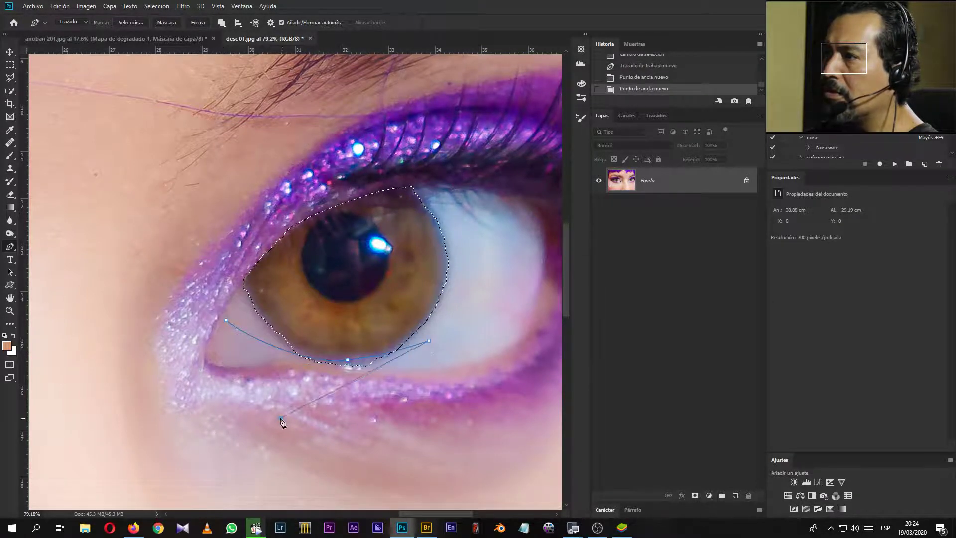
{"action": "left_click", "coordinate": [232, 384]}
{"action": "key", "text": "ctrl+alt+Return"}
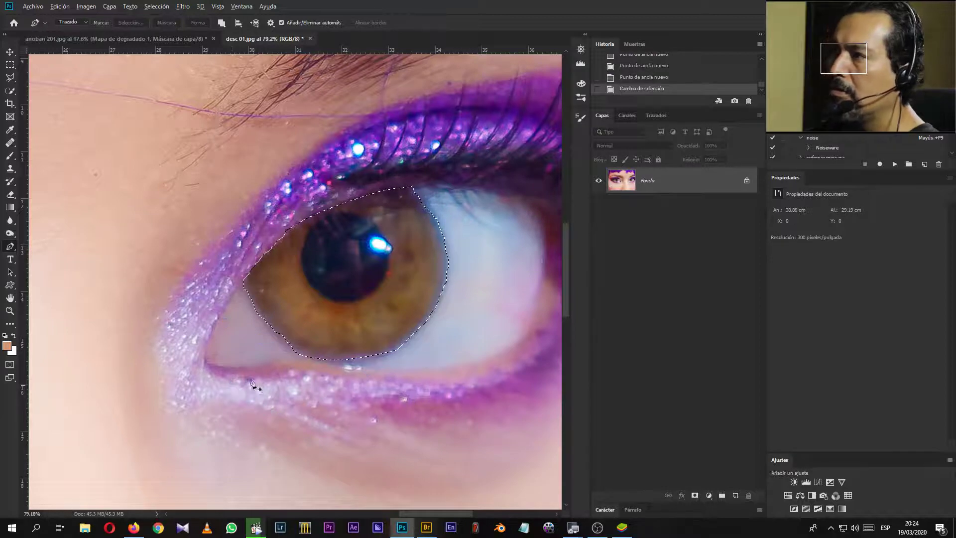
Apply a 6-pixel Feather Radius to both iris selections.
{"action": "scroll", "coordinate": [324, 334], "scroll_direction": "down", "scroll_amount": 5}
{"action": "scroll", "coordinate": [329, 334], "scroll_direction": "down", "scroll_amount": 2}
{"action": "scroll", "coordinate": [348, 318], "scroll_direction": "up", "scroll_amount": 2}
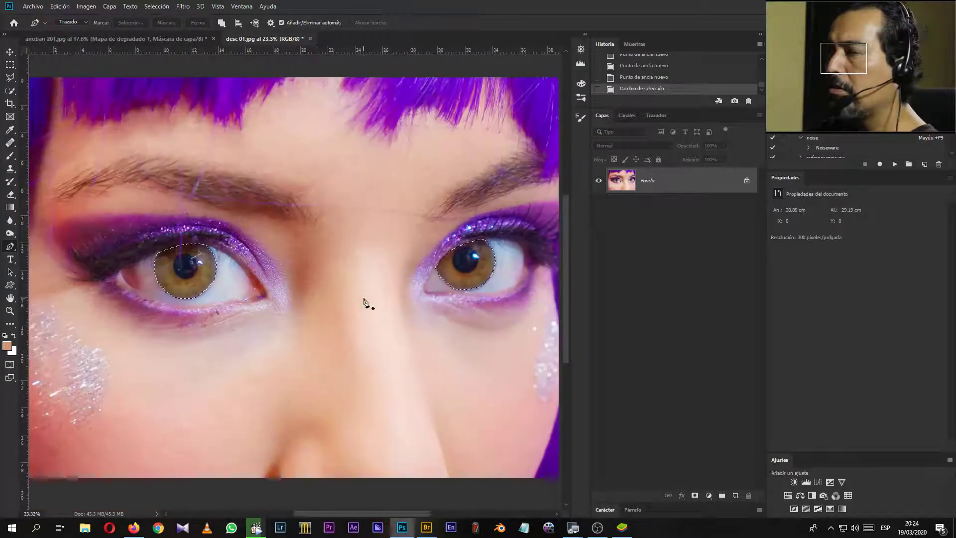
{"action": "scroll", "coordinate": [367, 303], "scroll_direction": "up", "scroll_amount": 2}
{"action": "scroll", "coordinate": [114, 276], "scroll_direction": "down", "scroll_amount": 1}
{"action": "scroll", "coordinate": [124, 269], "scroll_direction": "down", "scroll_amount": 1}
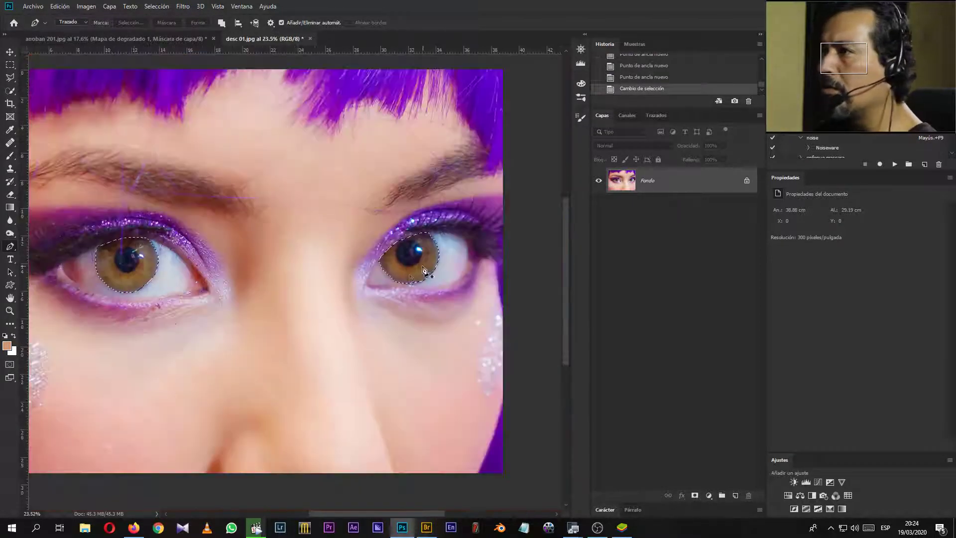
{"action": "key", "text": "shift+F6"}
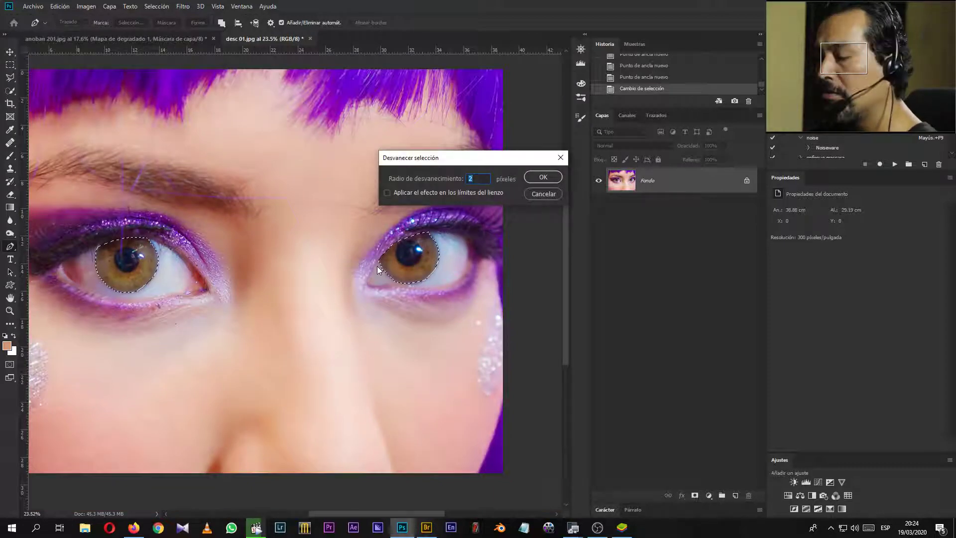
{"action": "type", "text": "6"}
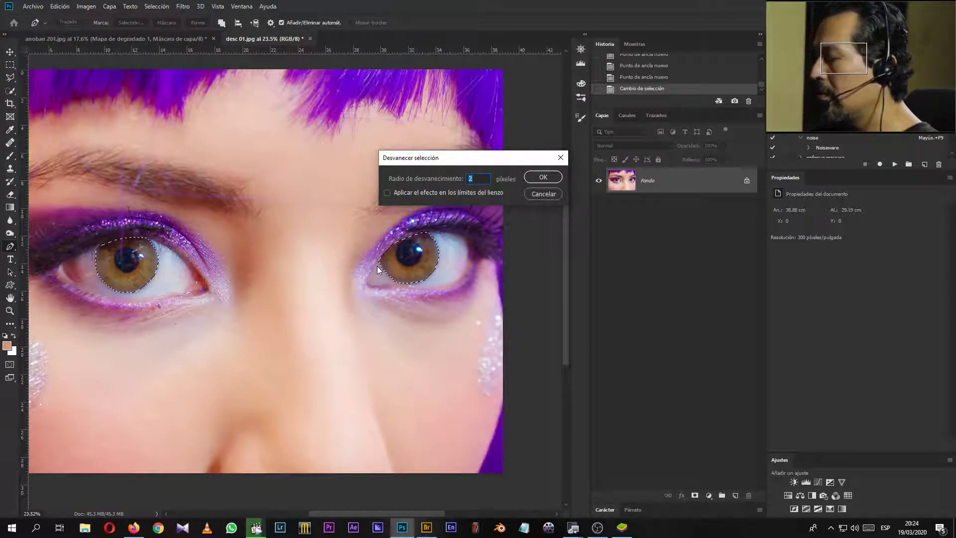
{"action": "key", "text": "Return"}
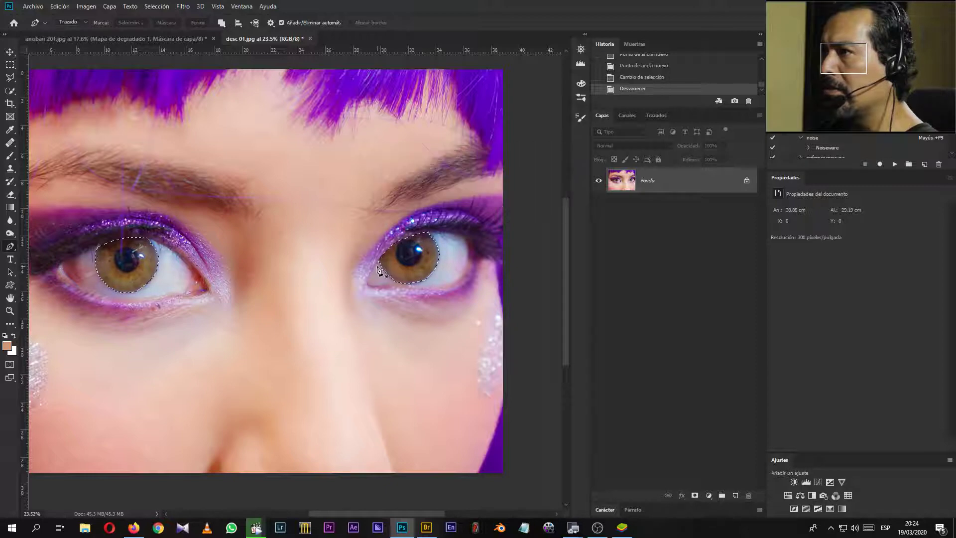
Add a colourised Hue/Saturation layer masked to the irises: Hue 233, Saturation 47, slightly darker Lightness.
{"action": "left_click", "coordinate": [788, 495]}
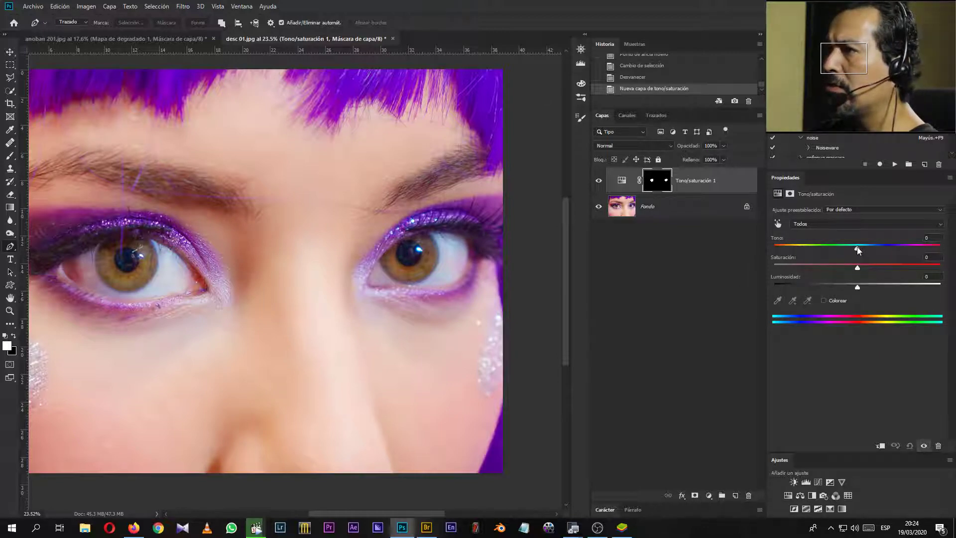
{"action": "mouse_move", "coordinate": [857, 247]}
{"action": "left_mouse_down"}
{"action": "mouse_move", "coordinate": [942, 238]}
{"action": "mouse_move", "coordinate": [792, 246]}
{"action": "mouse_move", "coordinate": [835, 244]}
{"action": "left_mouse_up"}
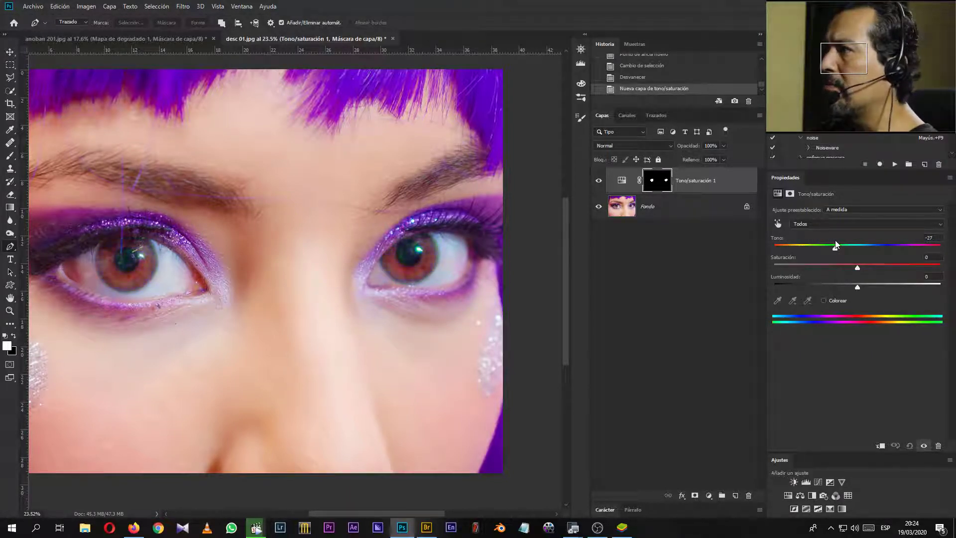
{"action": "left_click", "coordinate": [825, 301]}
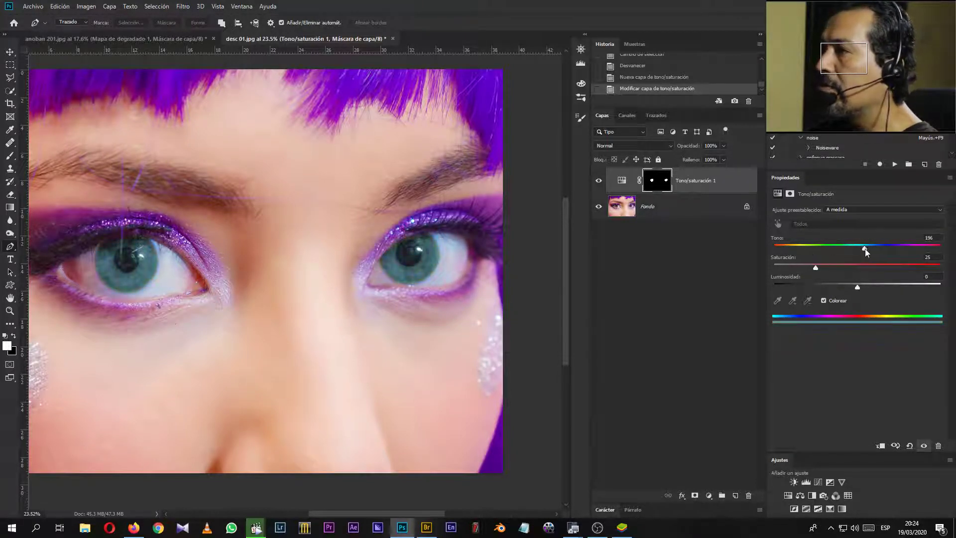
{"action": "left_click_drag", "start_coordinate": [865, 249], "coordinate": [880, 256]}
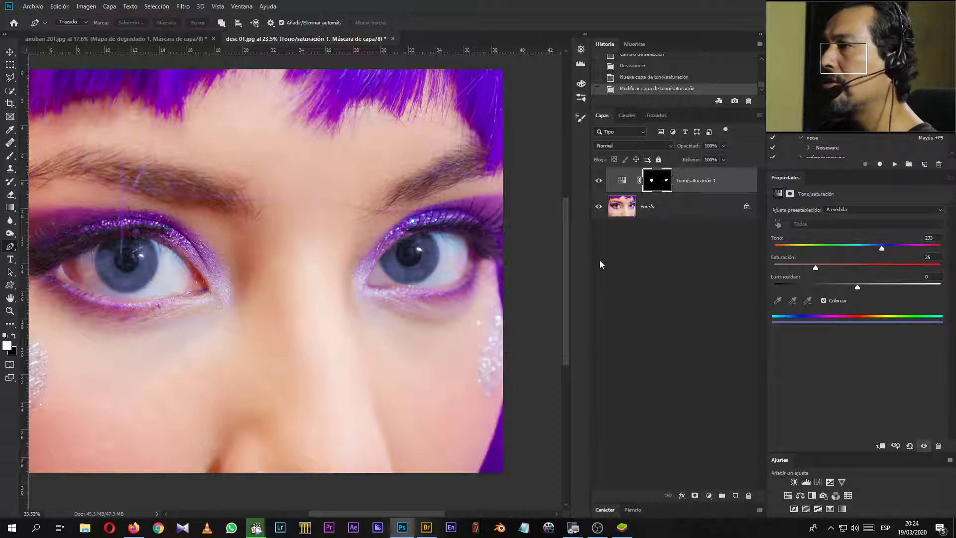
{"action": "scroll", "coordinate": [372, 254], "scroll_direction": "down", "scroll_amount": 3}
{"action": "scroll", "coordinate": [388, 255], "scroll_direction": "up", "scroll_amount": 1}
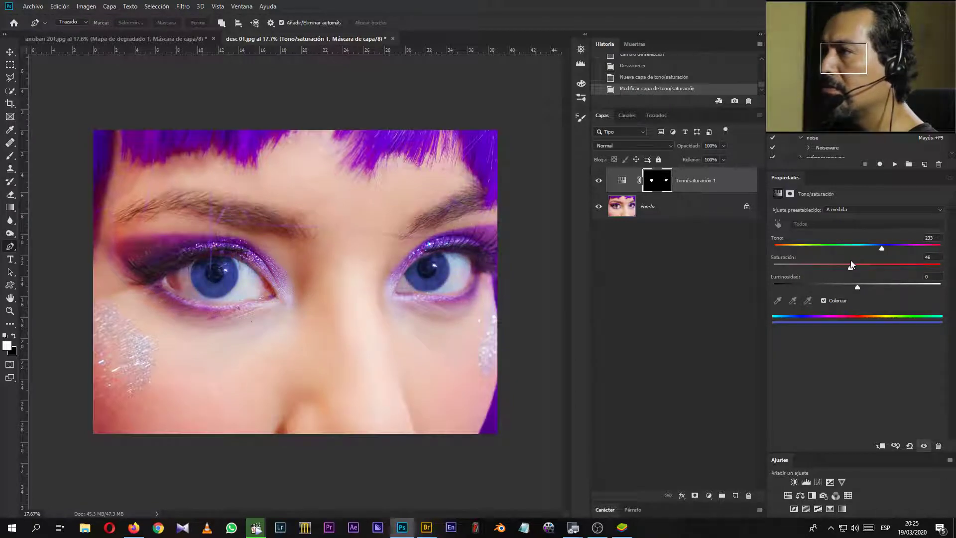
{"action": "left_click_drag", "start_coordinate": [857, 287], "coordinate": [856, 286]}
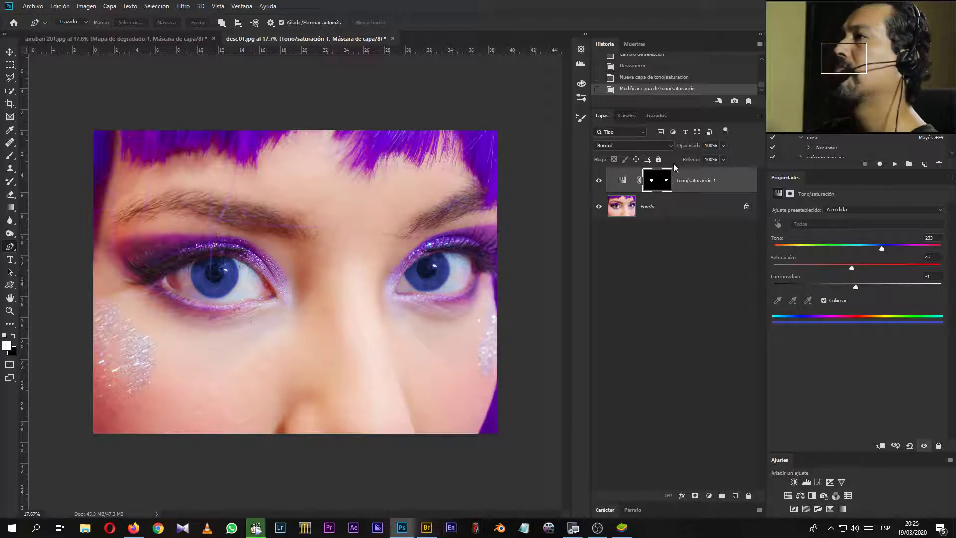
Keep the Hue/Saturation layer's blend mode at Normal and deselect the layer.
{"action": "left_click", "coordinate": [653, 144]}
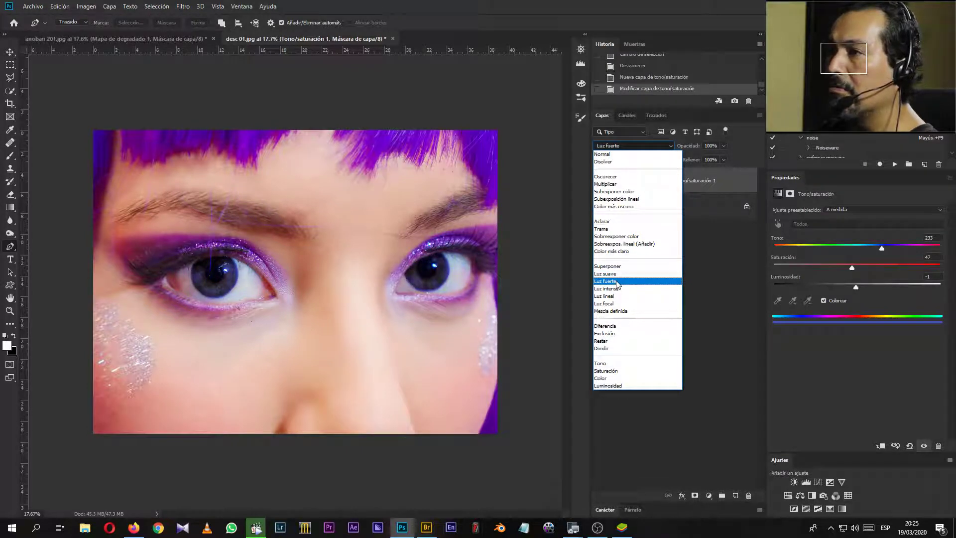
{"action": "left_click", "coordinate": [621, 229]}
{"action": "key", "text": "ctrl+z"}
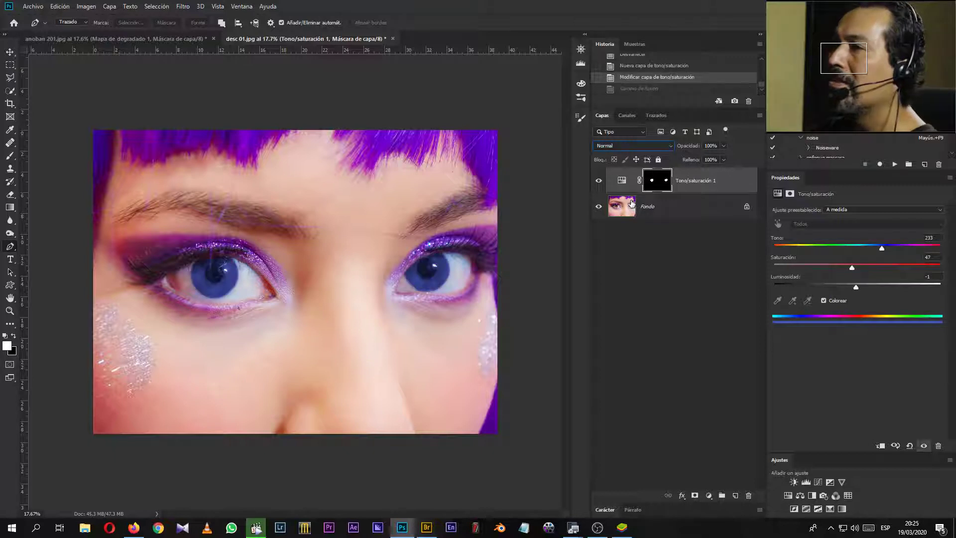
{"action": "left_click", "coordinate": [649, 249]}
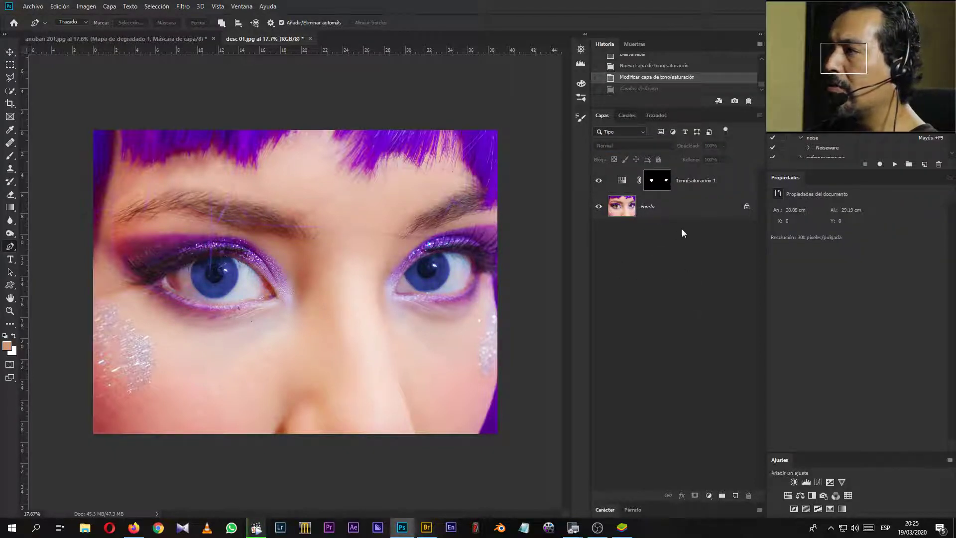
Load the iris mask, hide Hue/Saturation, and add a Black, White Gradient Map masked to the irises.
{"action": "left_click", "coordinate": [658, 183], "text": "ctrl"}
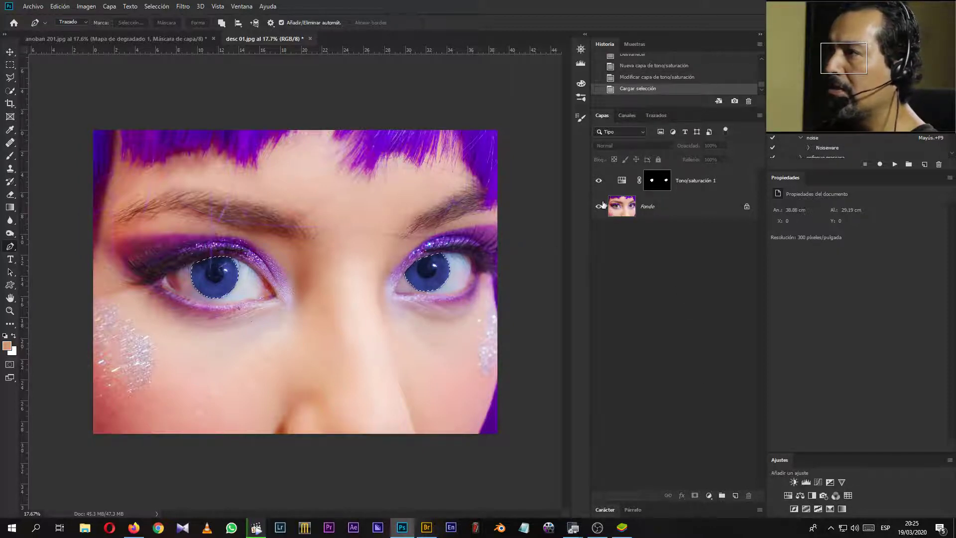
{"action": "left_click", "coordinate": [599, 180]}
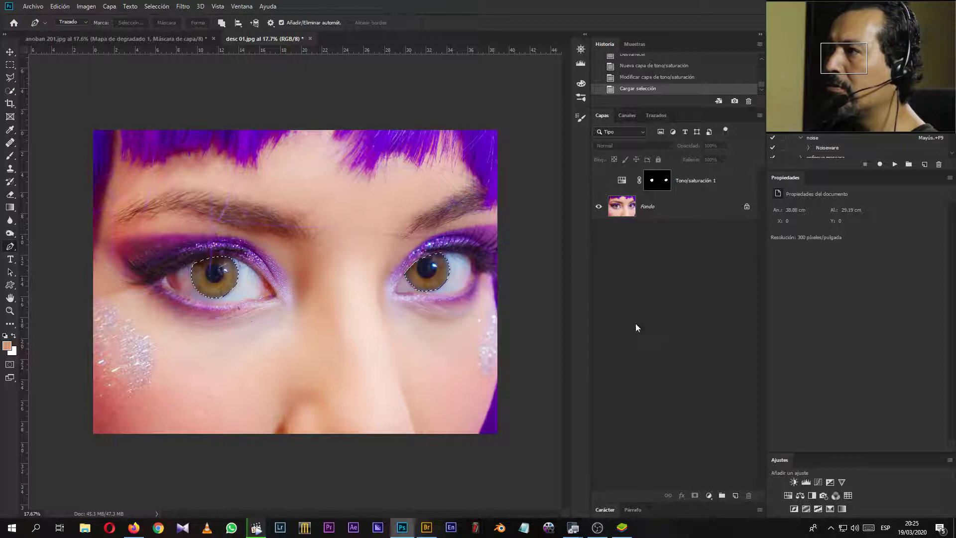
{"action": "left_click", "coordinate": [842, 509]}
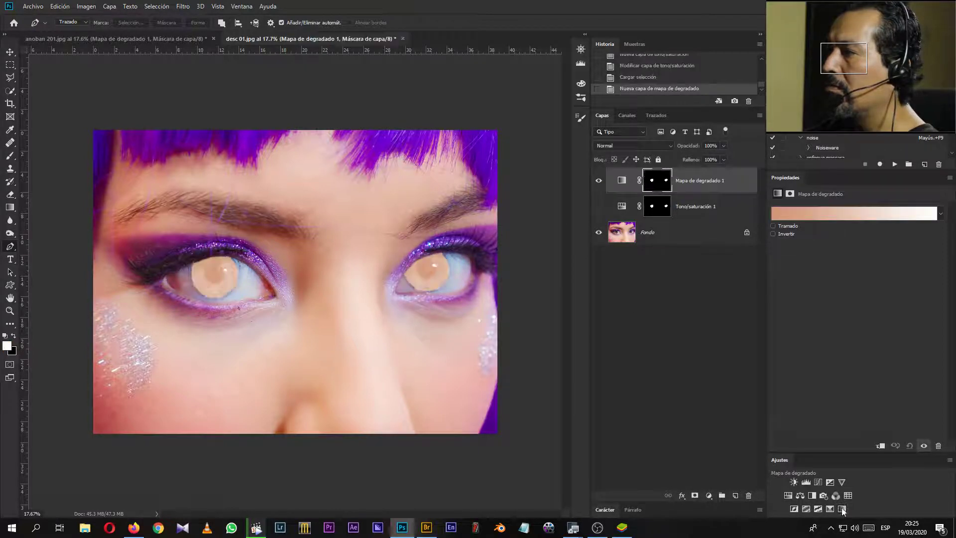
{"action": "left_click", "coordinate": [843, 216]}
{"action": "left_click", "coordinate": [737, 43]}
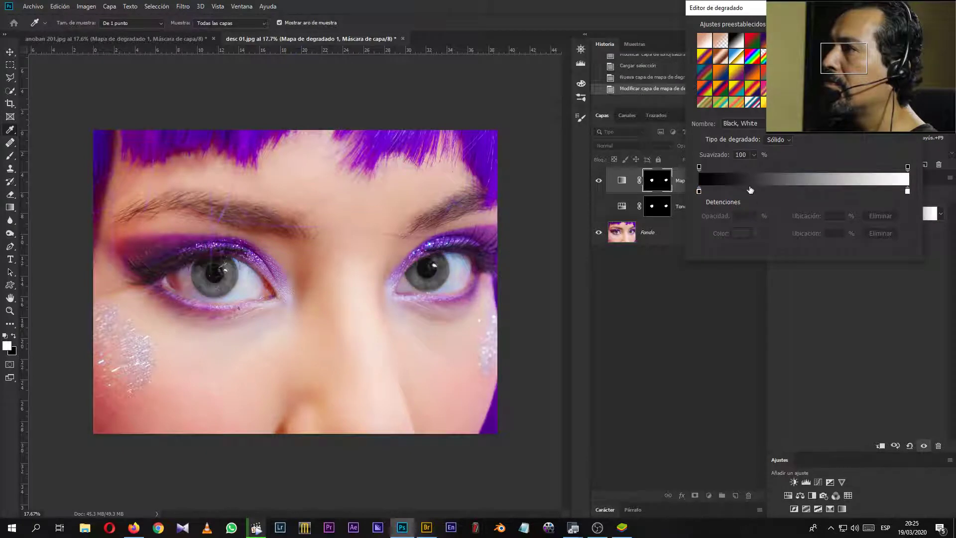
Add a dark blue middle stop to the gradient and apply it.
{"action": "left_click", "coordinate": [789, 193]}
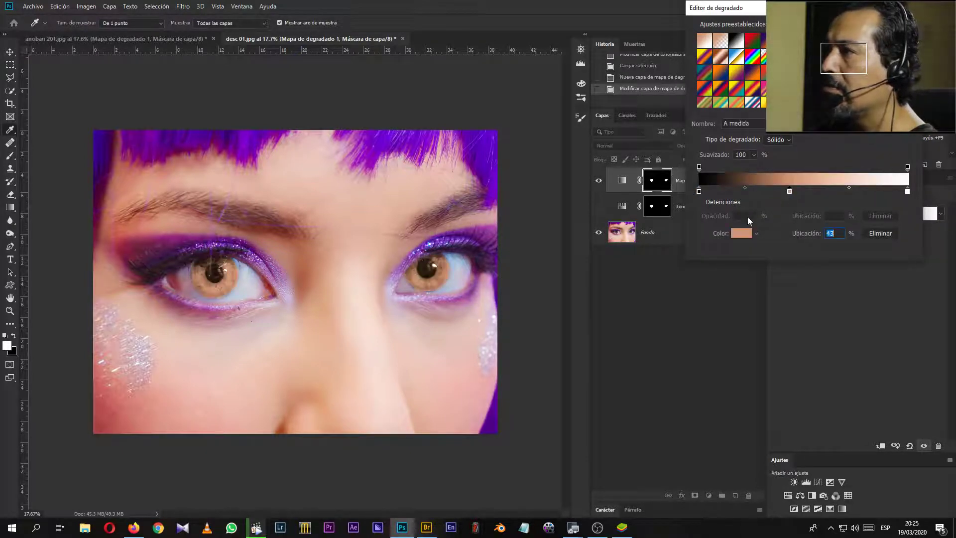
{"action": "left_click", "coordinate": [742, 233]}
{"action": "left_click", "coordinate": [816, 229]}
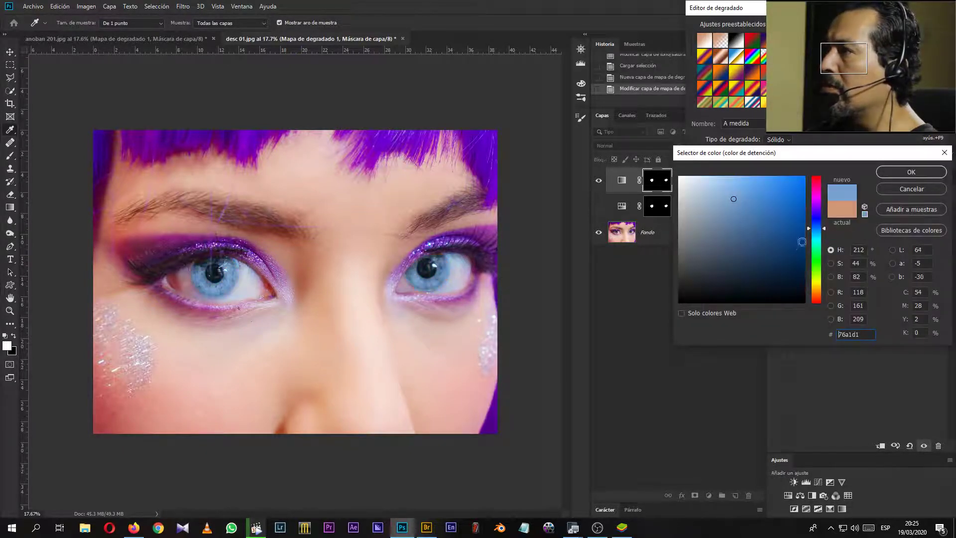
{"action": "left_click", "coordinate": [766, 238]}
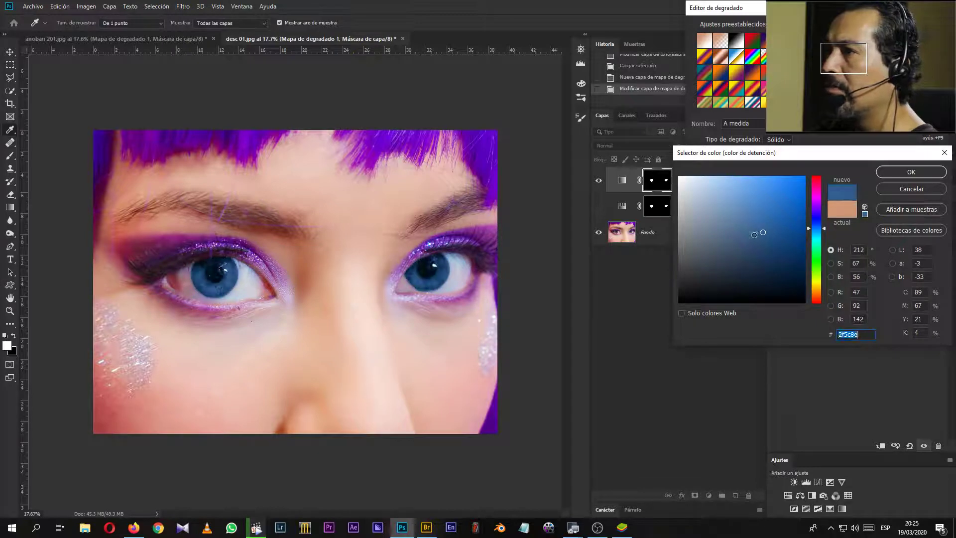
{"action": "left_click", "coordinate": [754, 234]}
{"action": "key", "text": "Return"}
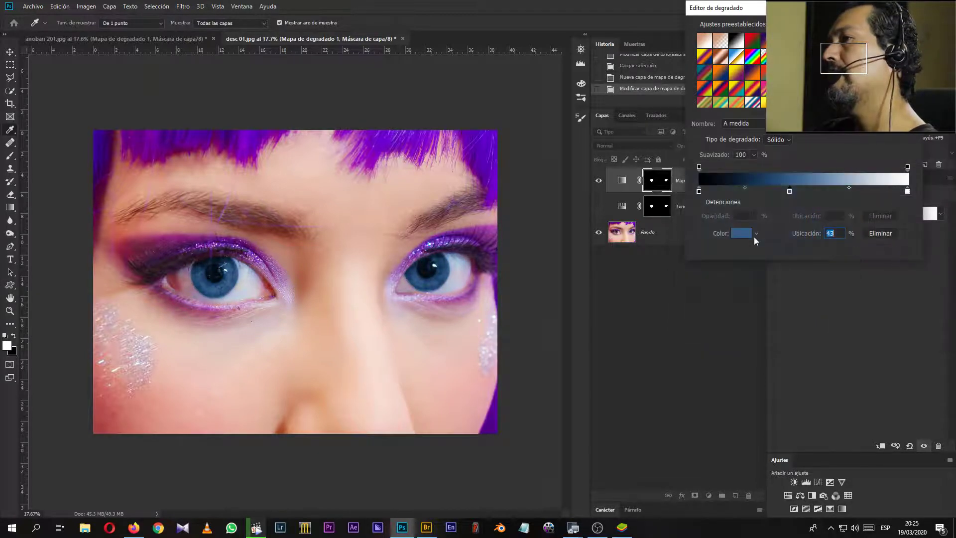
{"action": "key", "text": "p"}
{"action": "key", "text": "Return"}
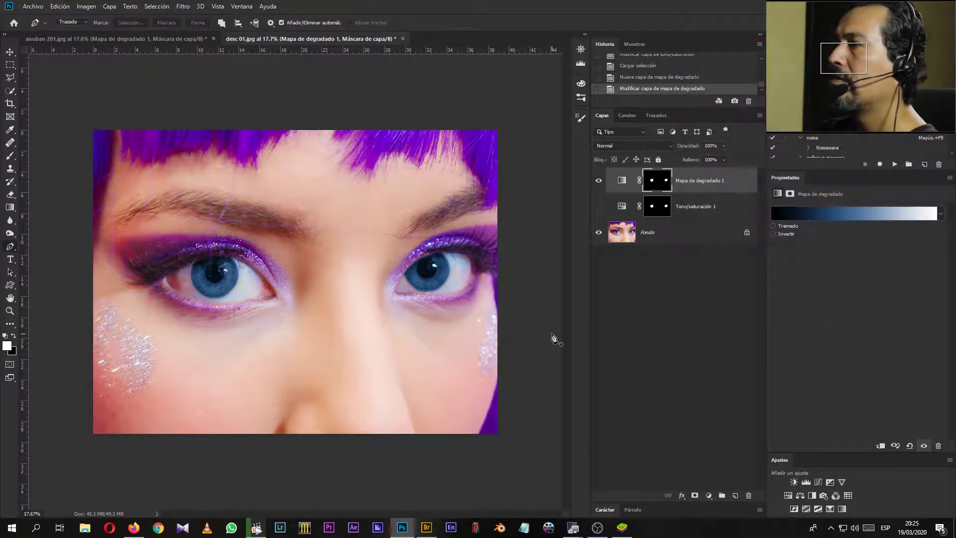
{"action": "left_click", "coordinate": [599, 180]}
{"action": "left_click", "coordinate": [599, 206]}
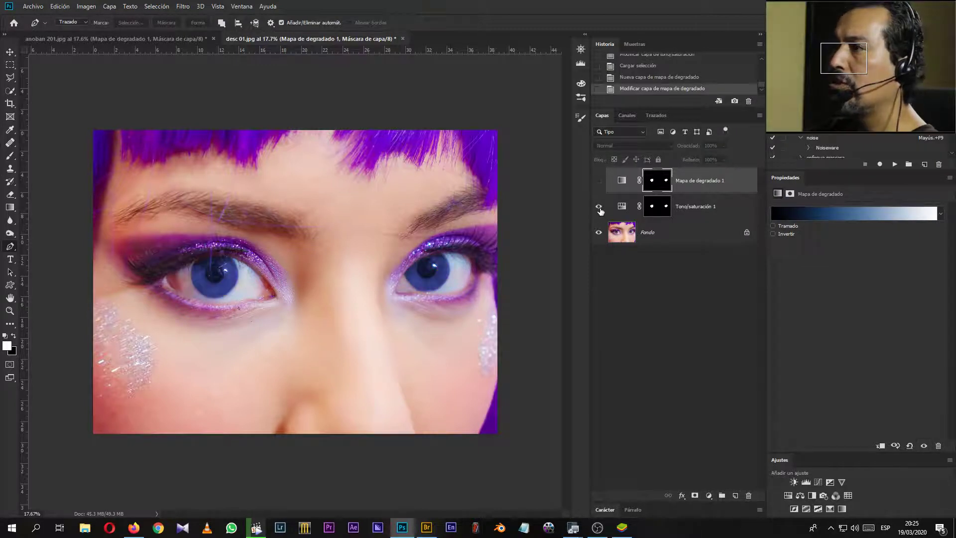
{"action": "left_click", "coordinate": [601, 212]}
{"action": "left_click", "coordinate": [600, 185]}
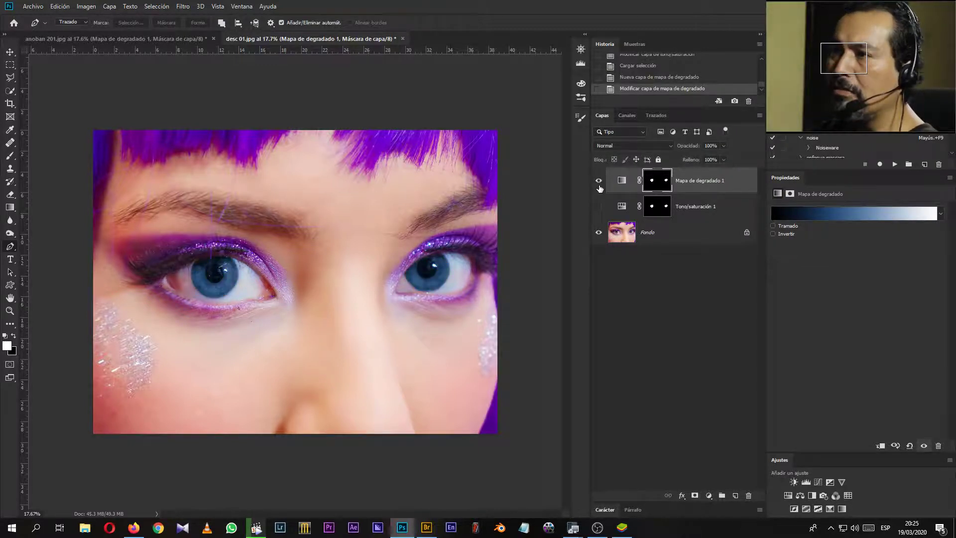